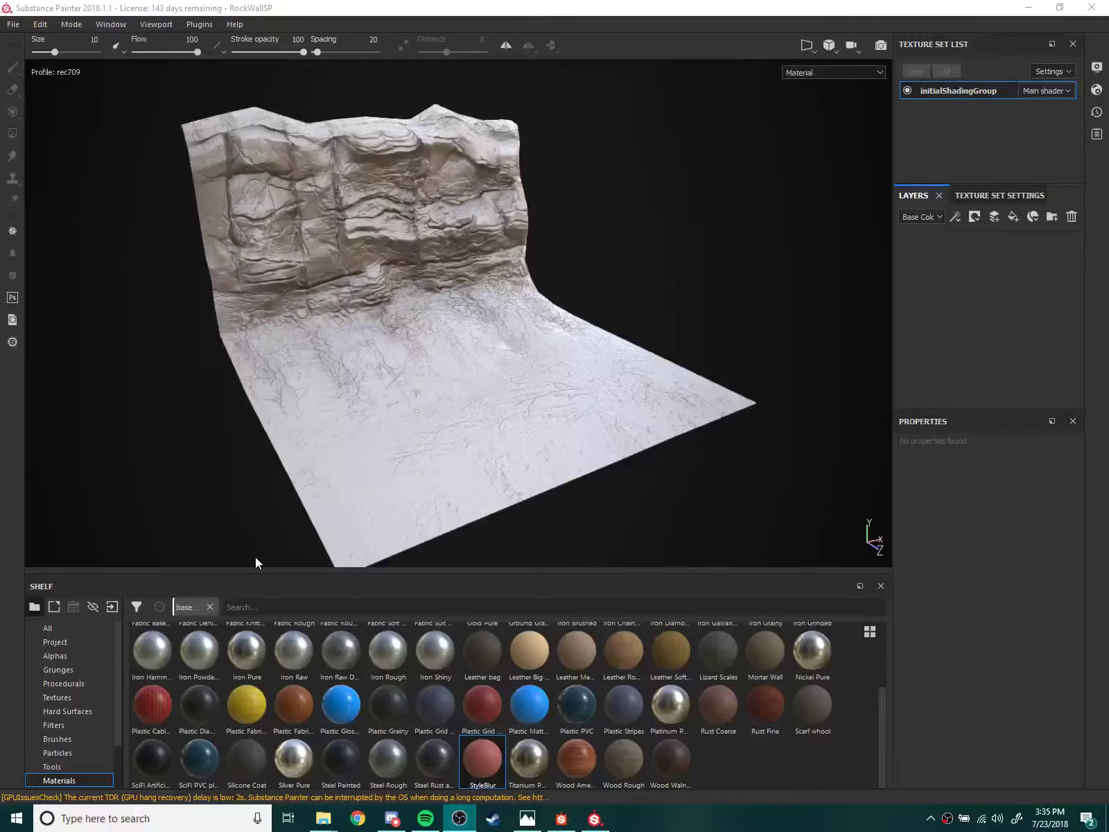
Drop the StyleBlur material from the Shelf onto the rock wall as a new fill layer.
mouse_move(361, 445)
alt+mouse_down()
mouse_move(395, 491)
mouse_move(354, 482)
mouse_move(372, 485)
alt+mouse_up()
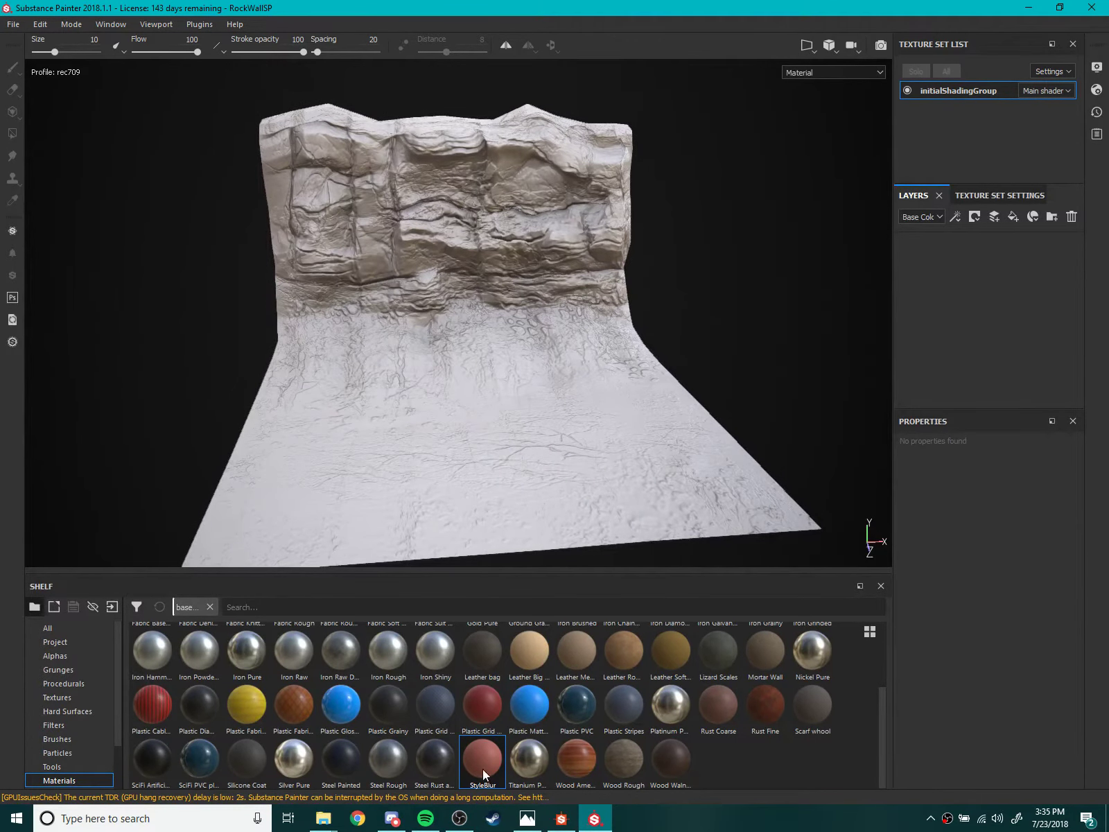
mouse_move(481, 759)
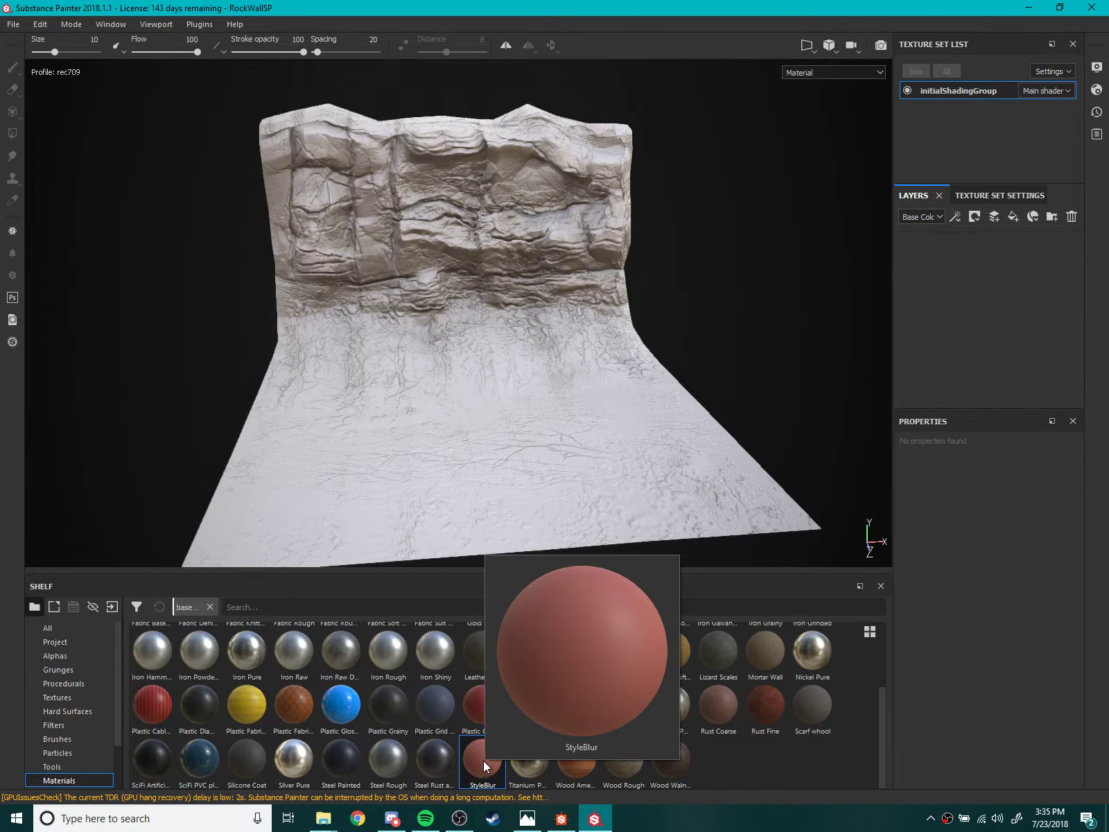
drag(483, 765, 470, 320)
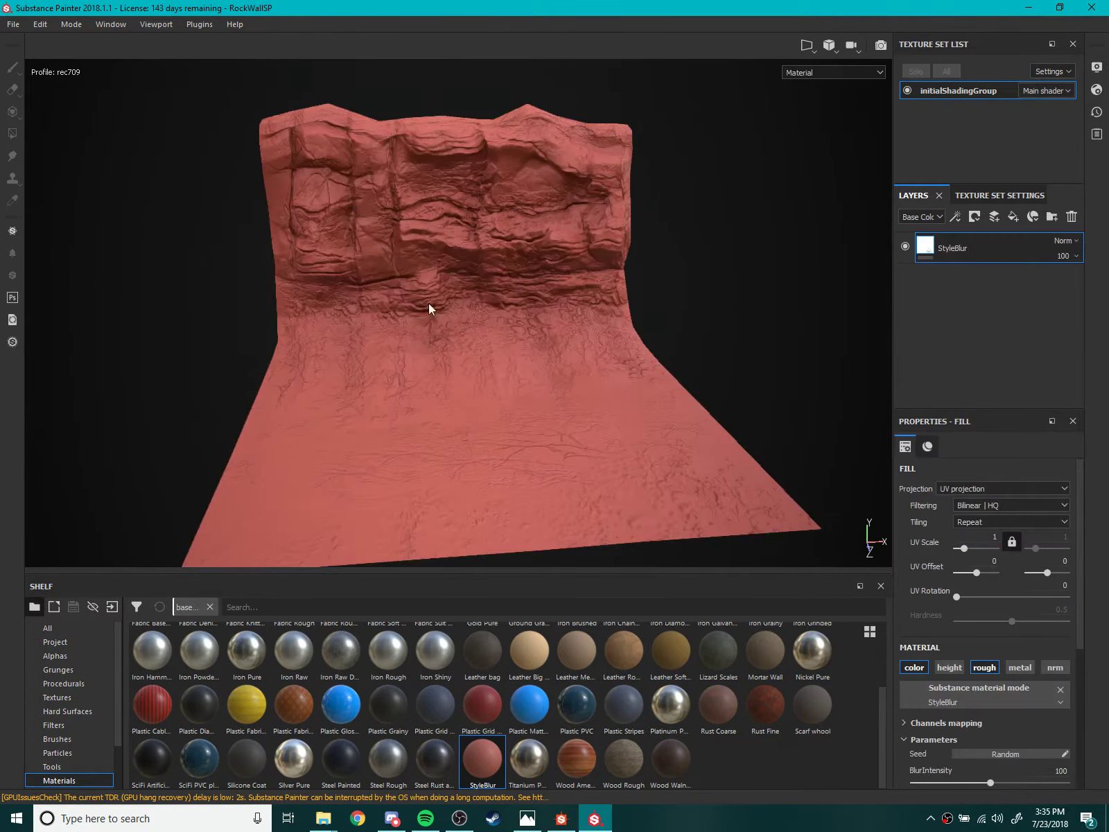
Frame the rock wall and expand StyleBlur's Color settings in Properties.
alt+right_drag(428, 306, 495, 376)
alt+drag(495, 376, 485, 374)
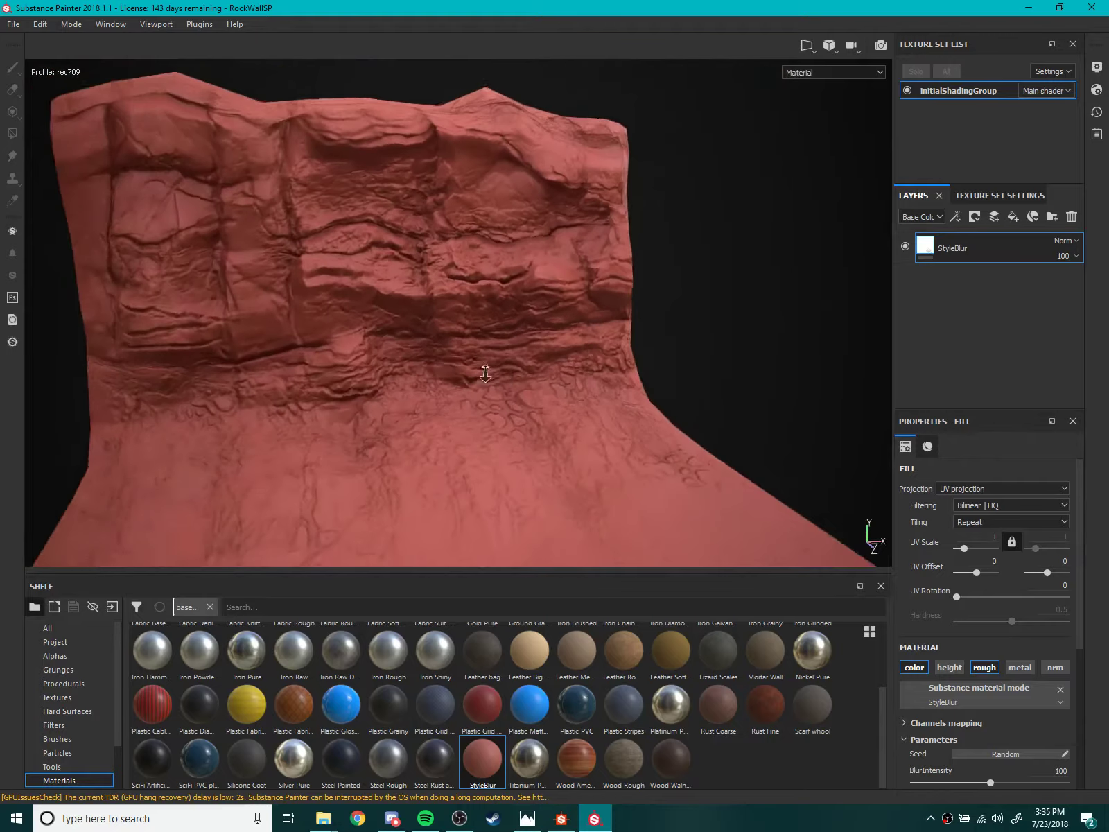
alt+right_drag(485, 375, 525, 334)
alt+drag(524, 334, 449, 338)
scroll(922, 607, down, 5)
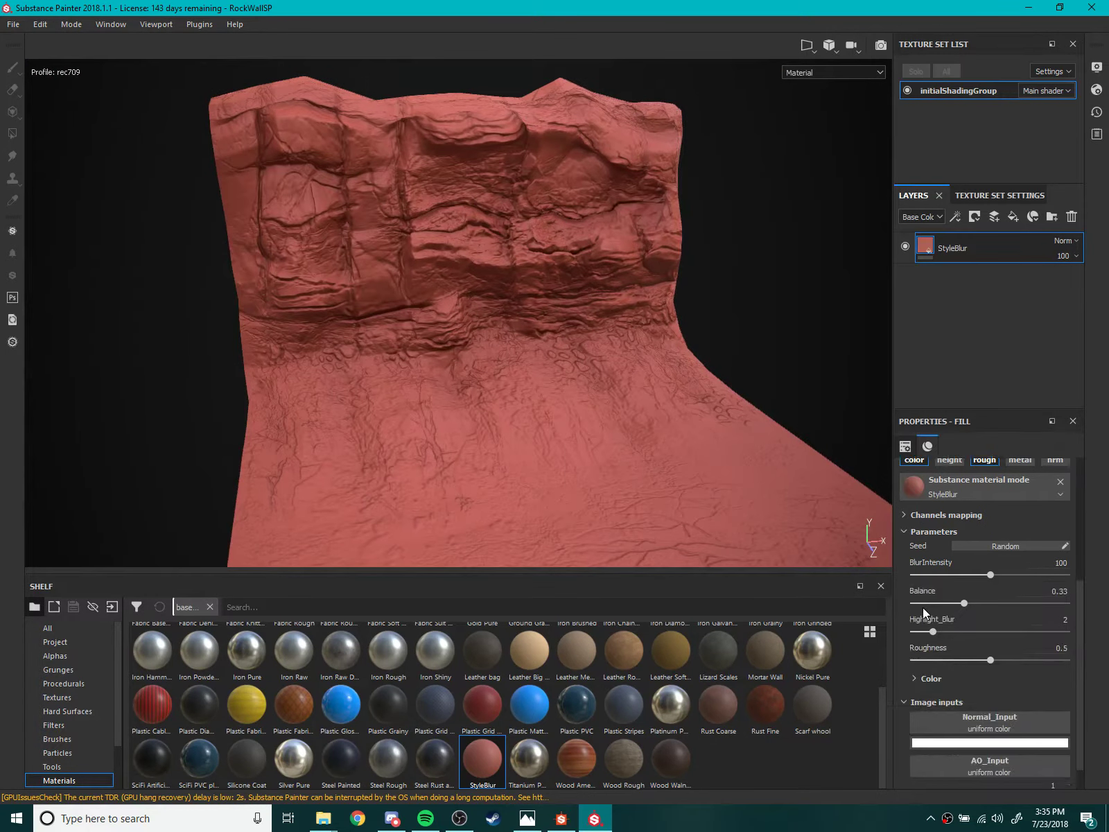
scroll(920, 613, down, 1)
click(912, 653)
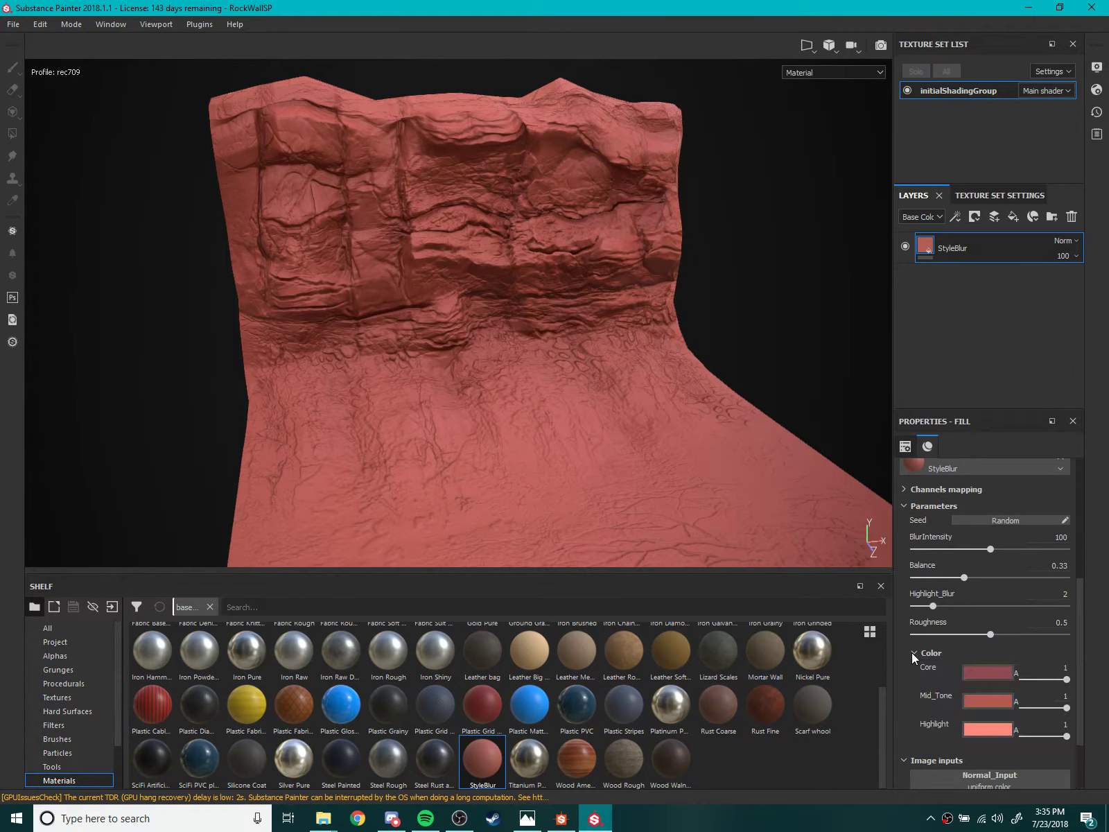
Widen the Properties panel and show the Project textures in the Shelf.
mouse_move(894, 552)
mouse_down()
mouse_move(785, 552)
mouse_move(810, 551)
mouse_up()
scroll(890, 673, down, 1)
scroll(858, 682, down, 1)
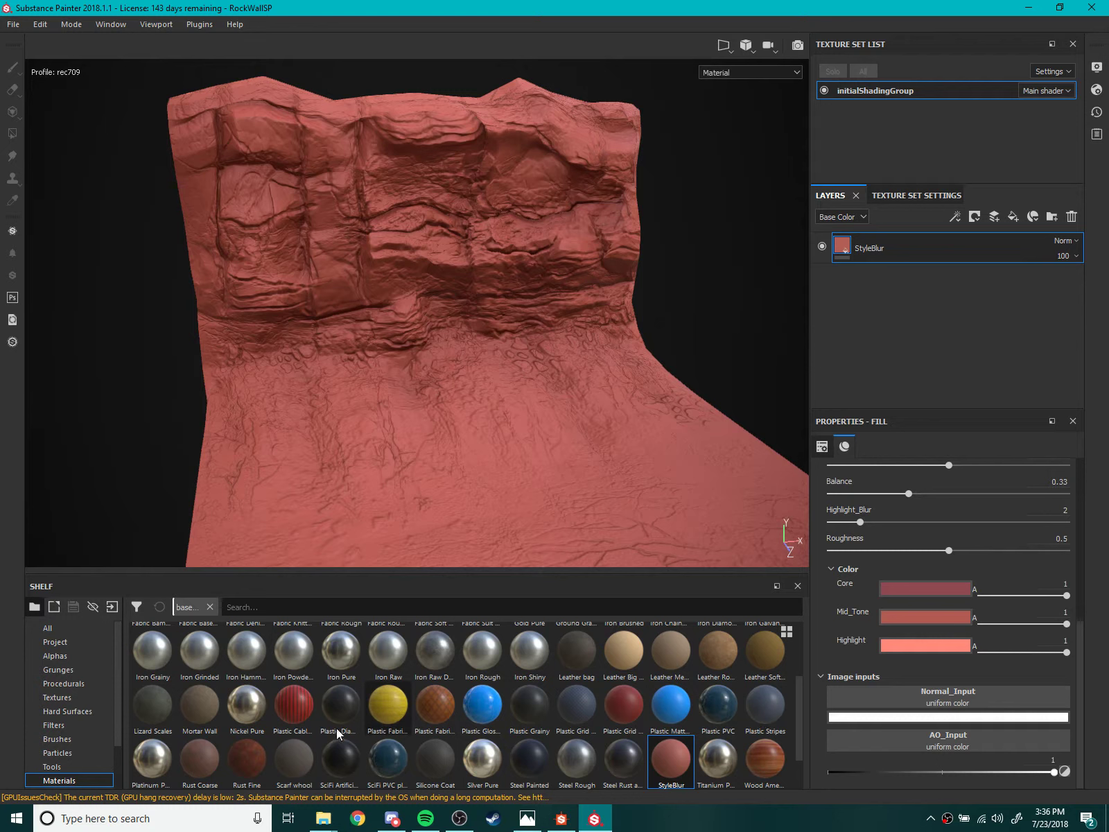
click(55, 642)
Plug Rockwall_AO_v1_occlusion into AO_Input and Rockwall_v3_normals into Normal_Input.
drag(243, 646, 900, 743)
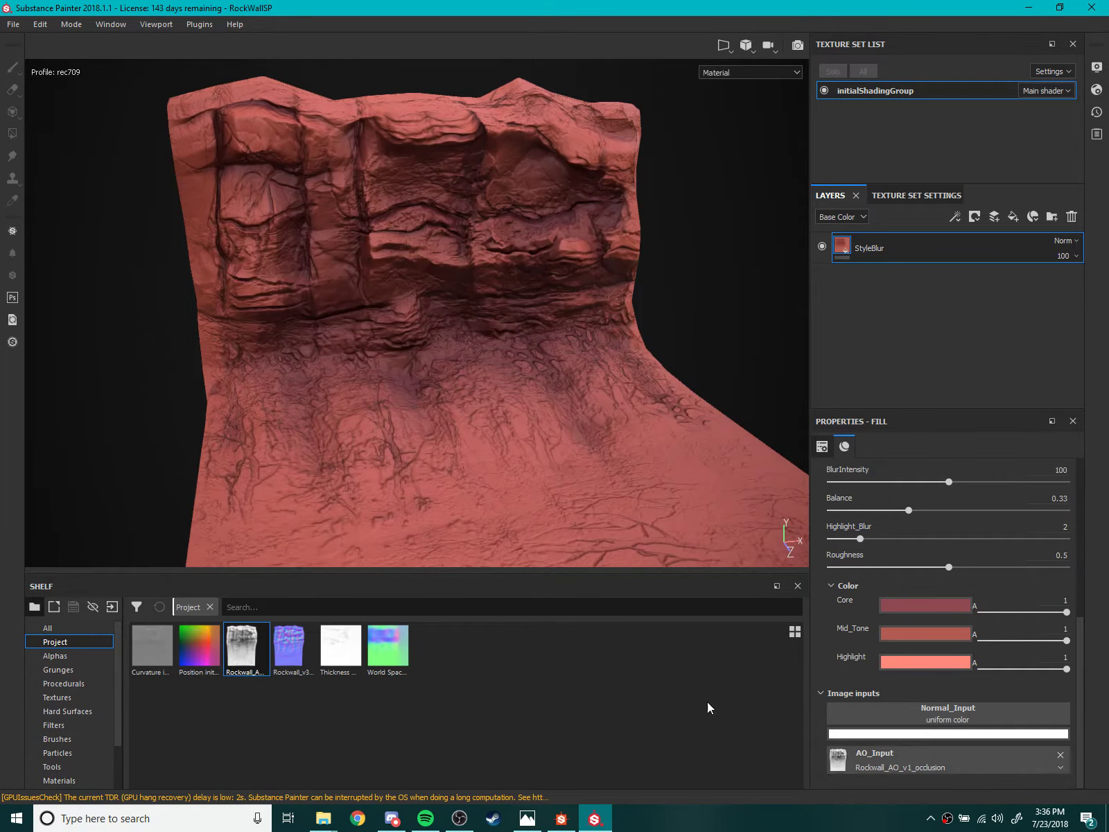
drag(290, 646, 886, 707)
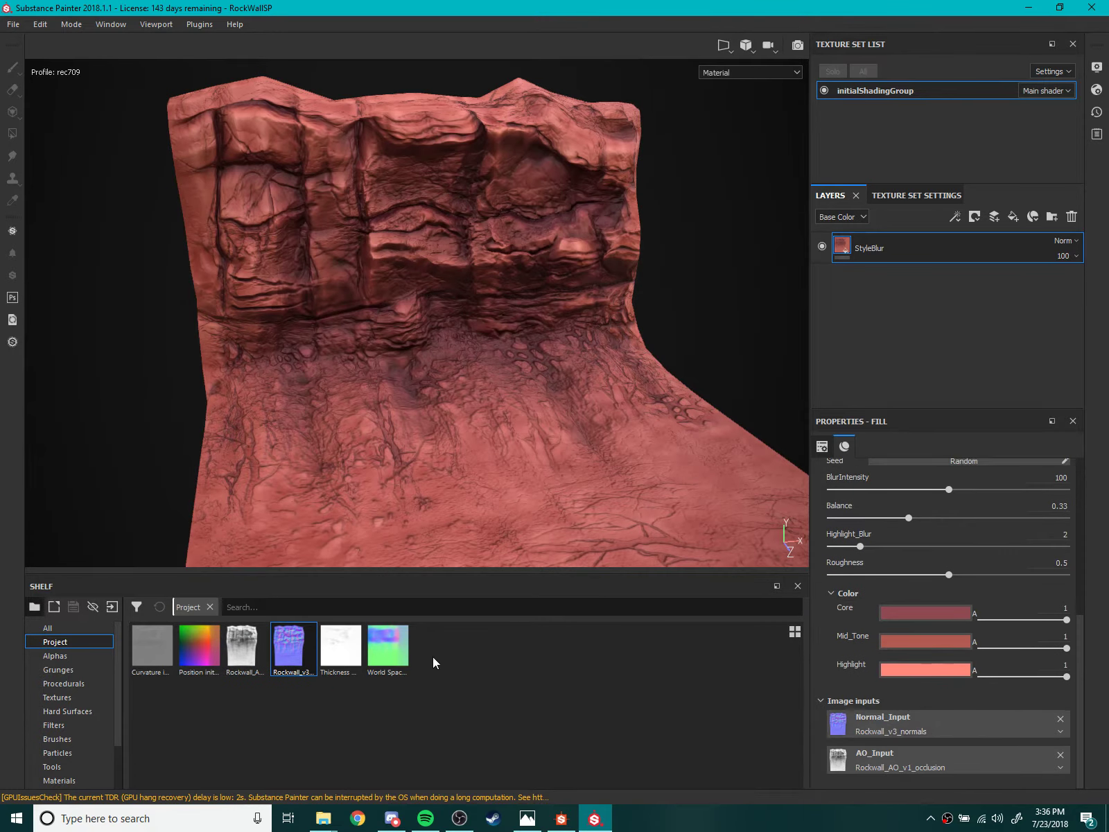
scroll(873, 632, up, 2)
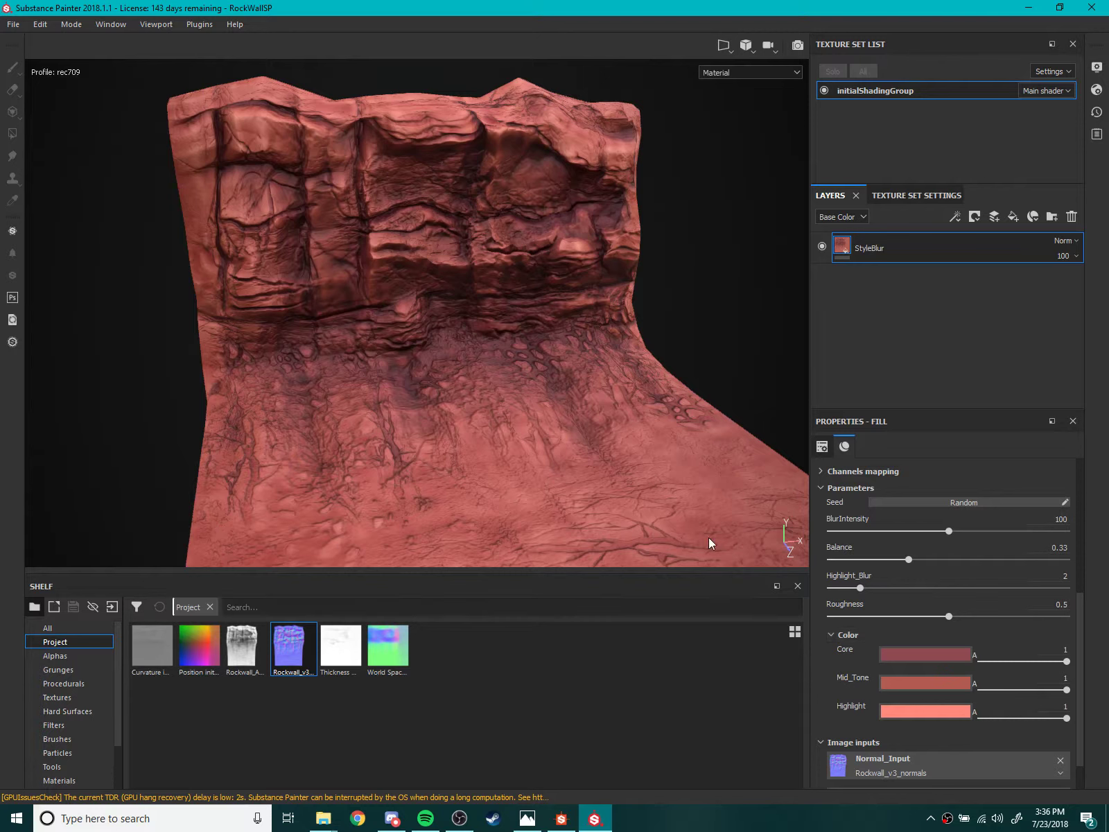
mouse_move(708, 539)
alt+mouse_down()
mouse_move(580, 425)
mouse_move(576, 437)
mouse_move(646, 502)
alt+mouse_up()
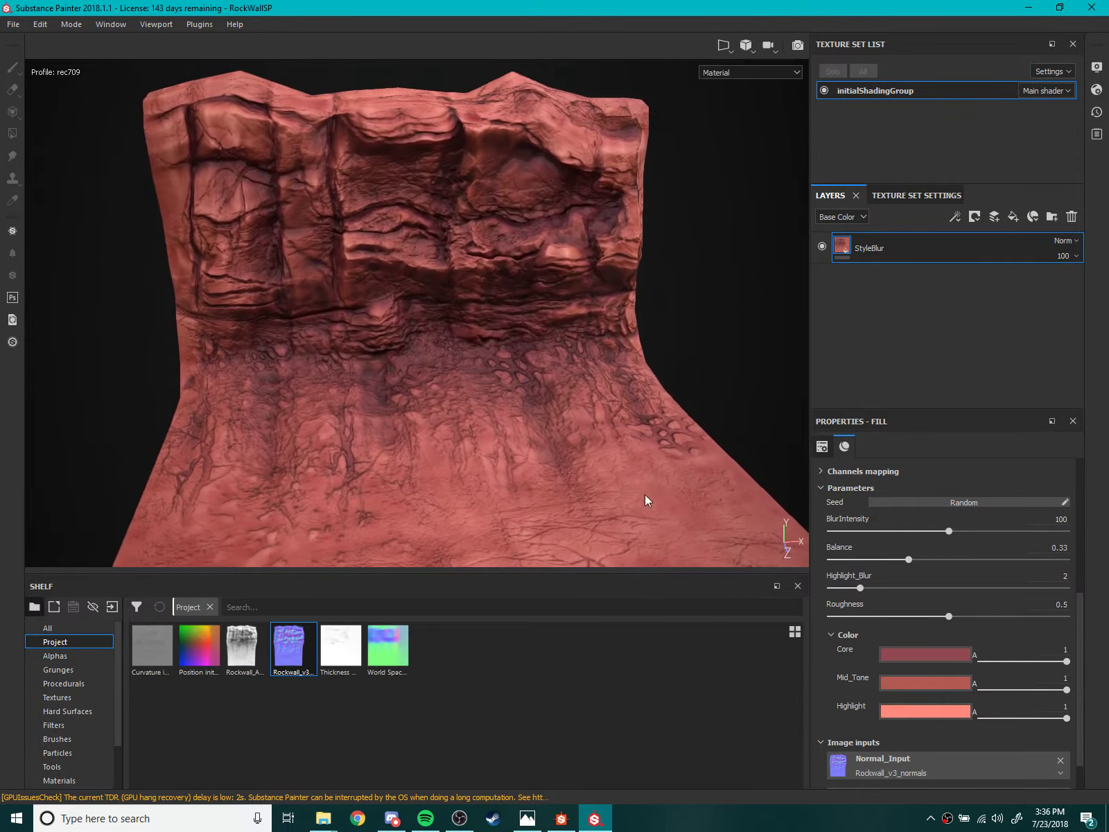
Set the Core colour to dark brown and the Mid_Tone to a brighter tan.
click(928, 655)
drag(1034, 762, 1037, 787)
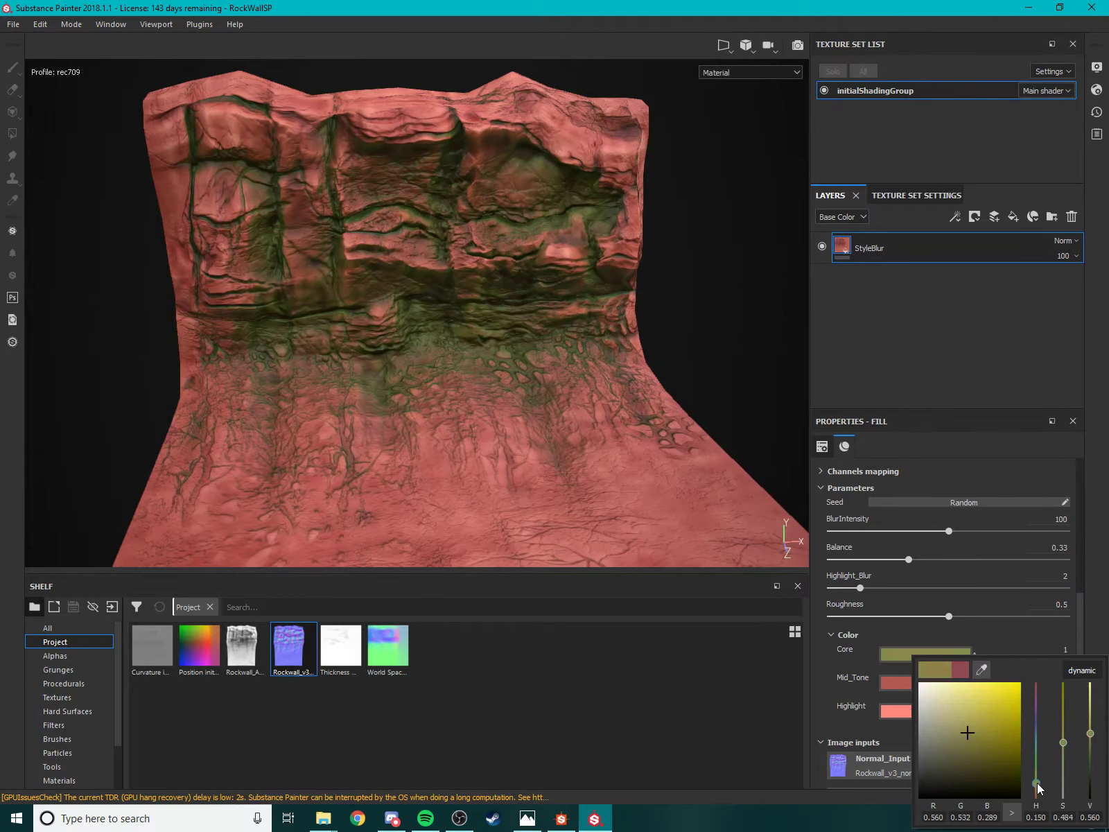
drag(971, 745, 977, 755)
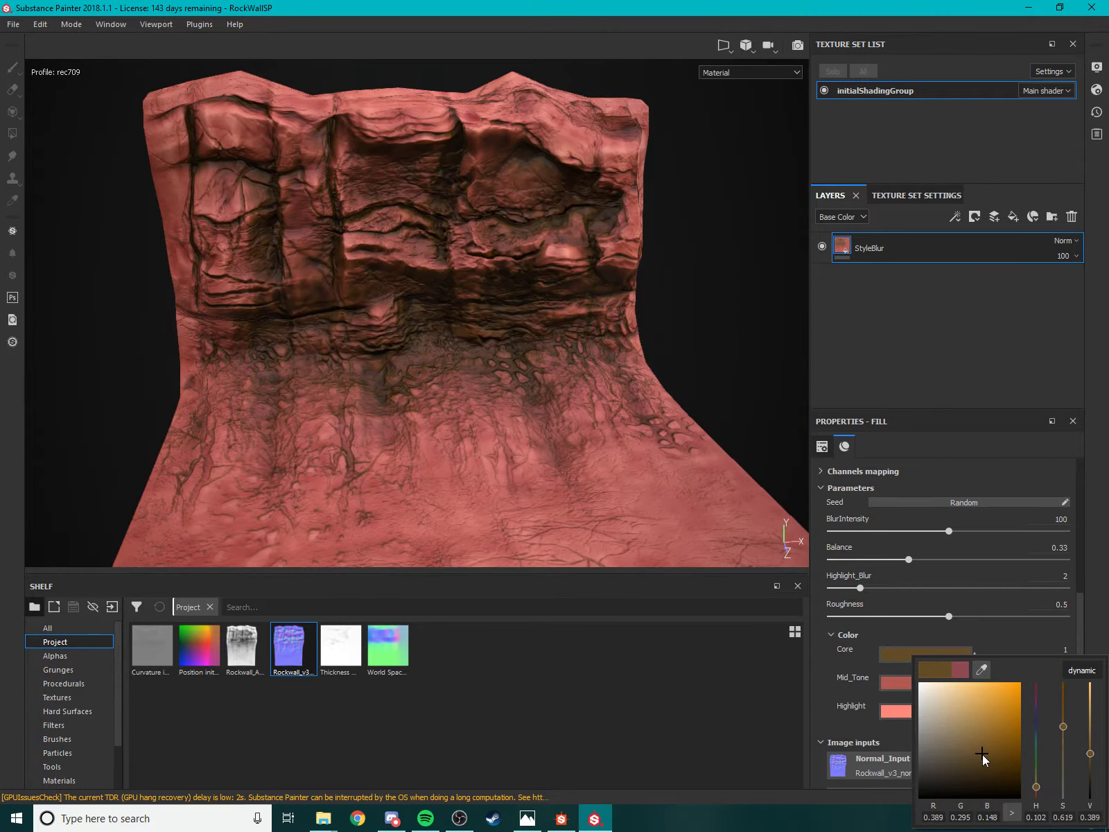
click(1104, 632)
click(933, 683)
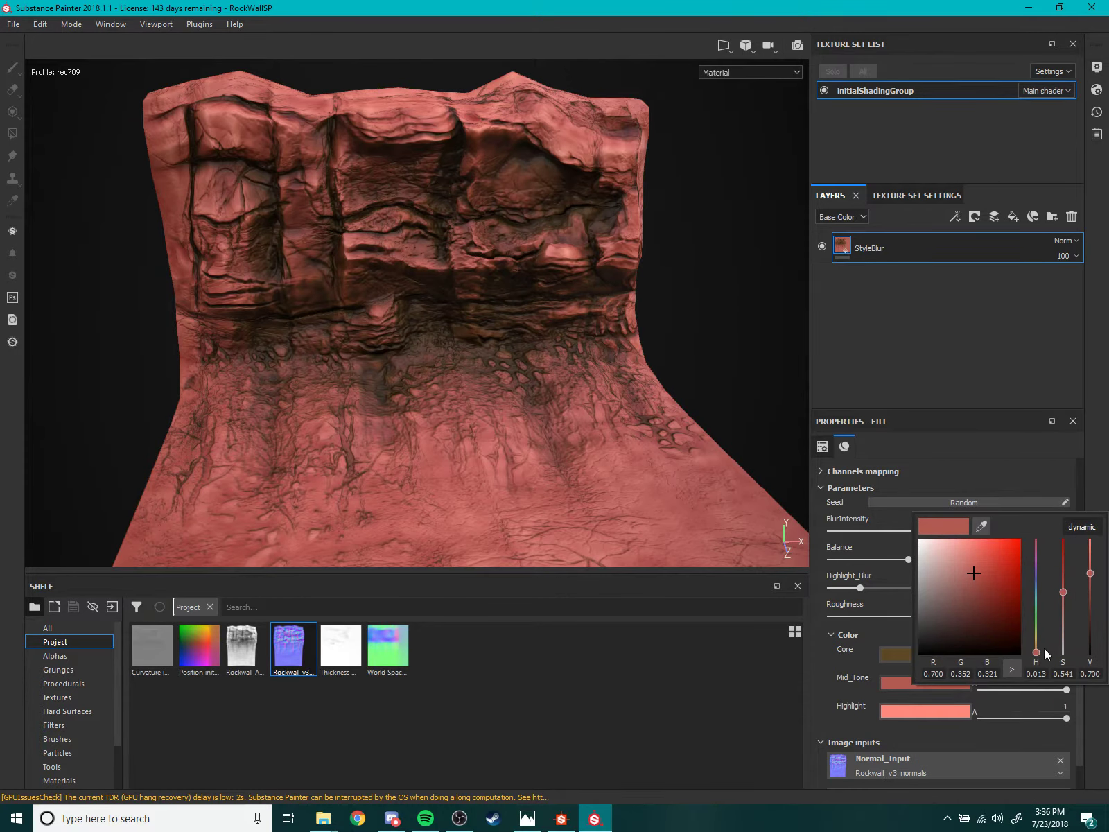
drag(1027, 653, 1037, 647)
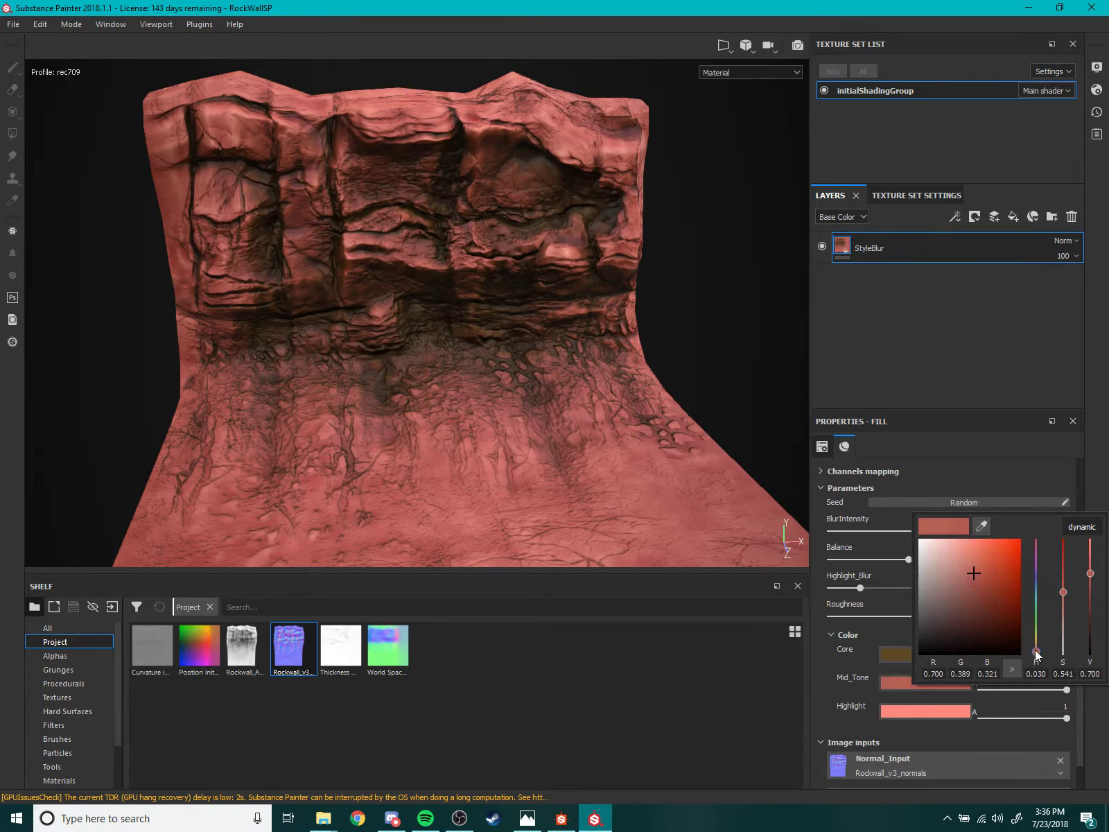
drag(1091, 577, 1092, 565)
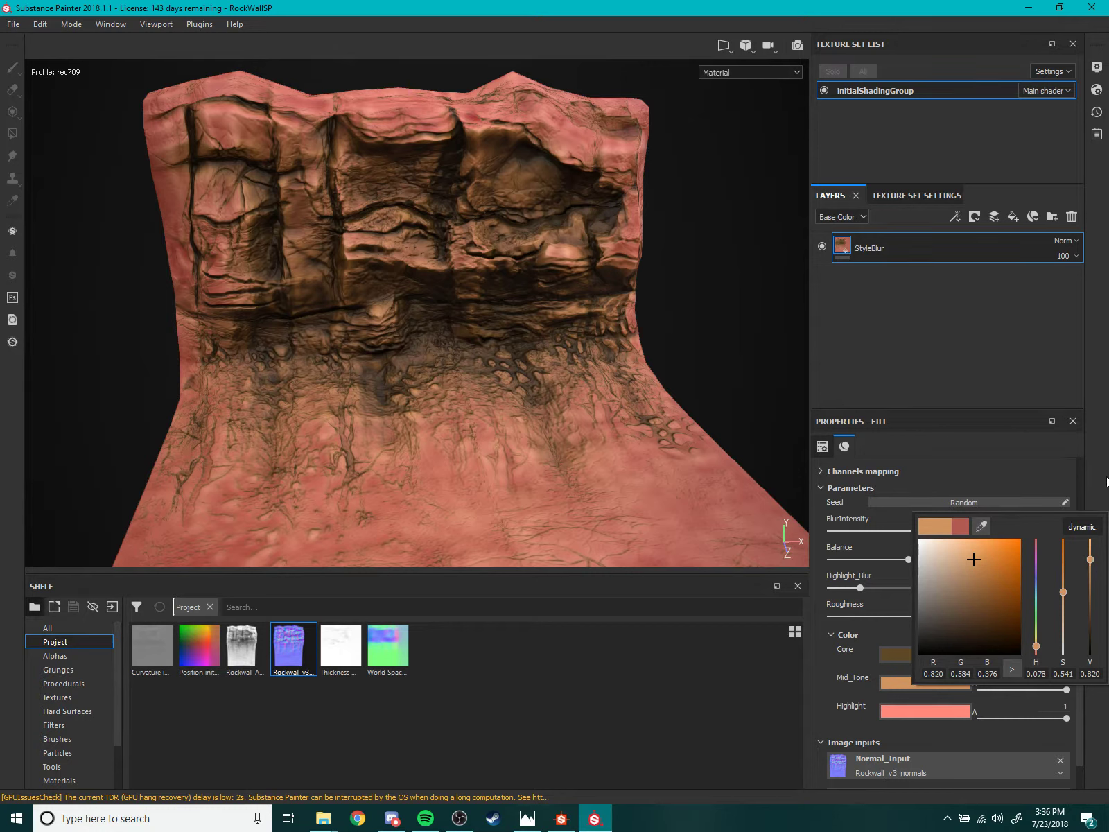
Make the Highlight colour a warm sandy golden yellow.
click(936, 712)
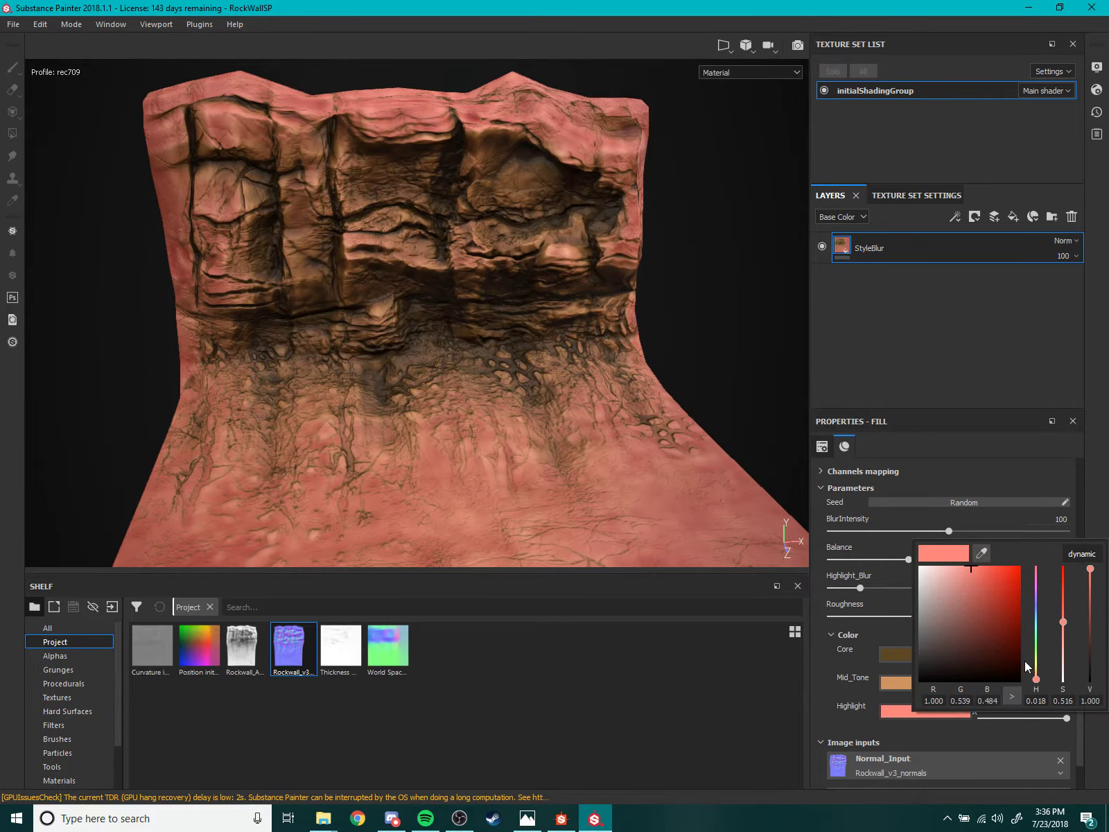
drag(1040, 678, 1037, 674)
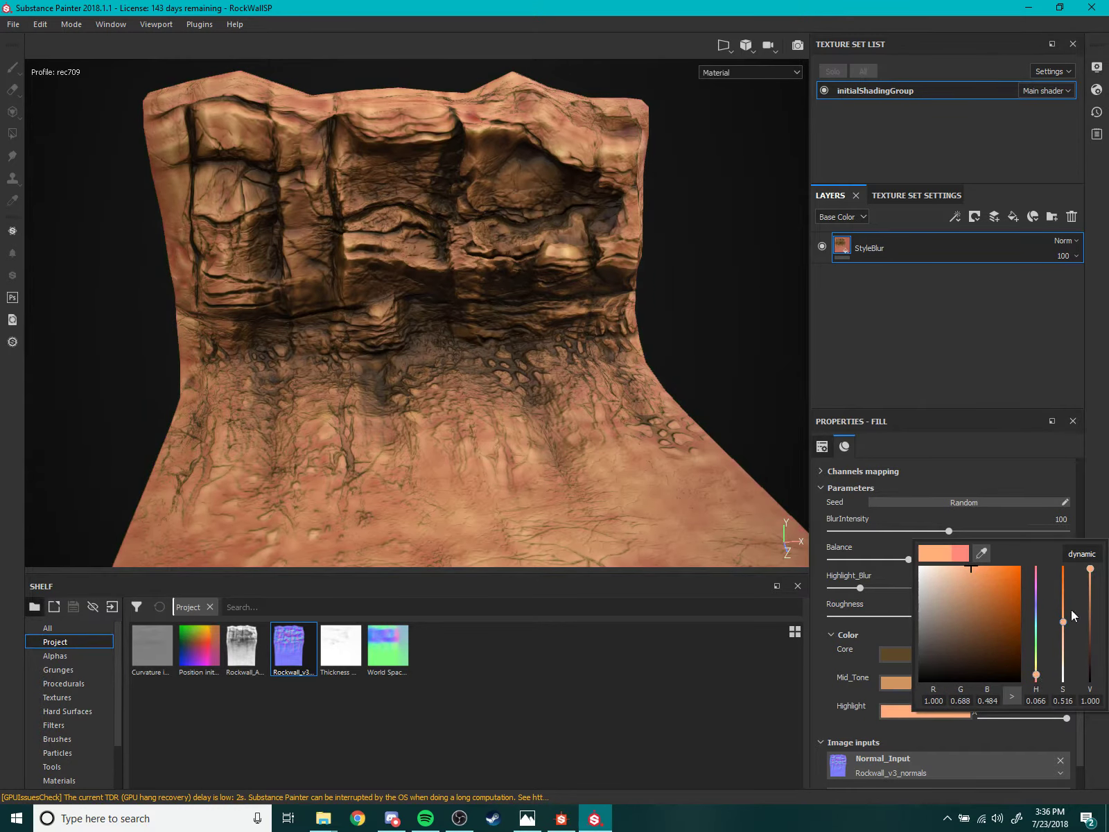
drag(1062, 617, 1064, 597)
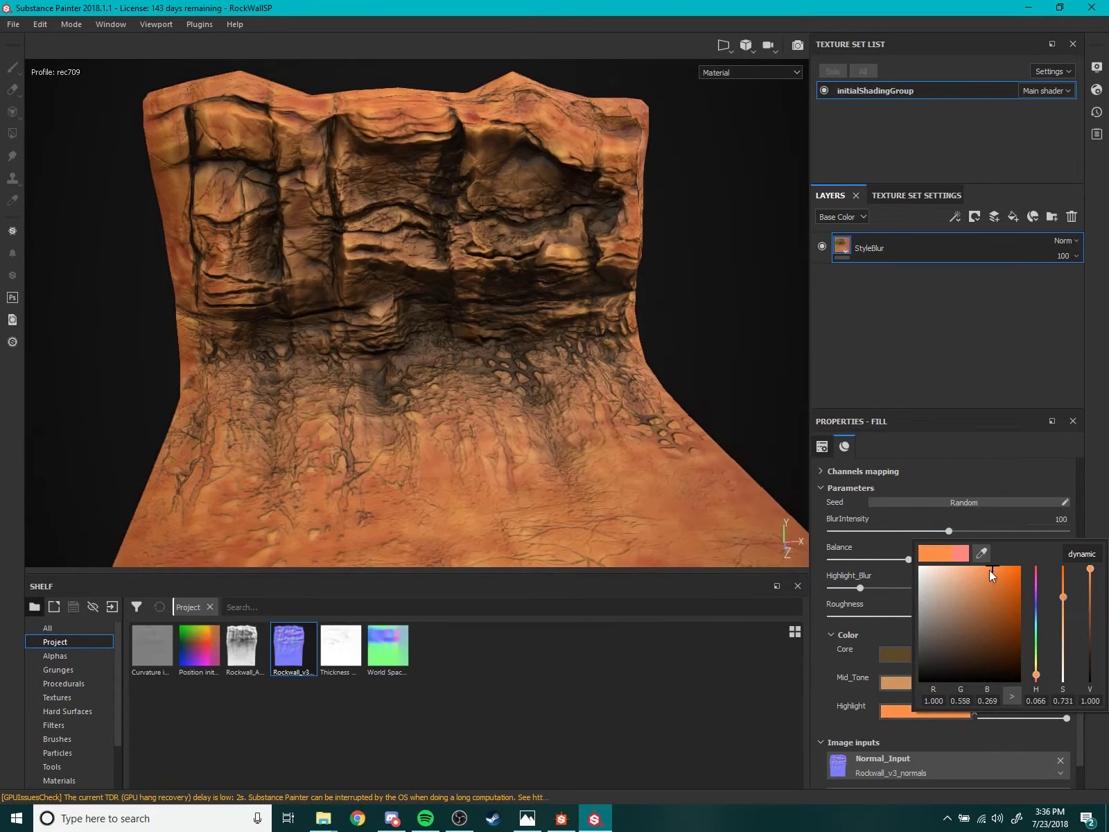
drag(990, 570, 962, 574)
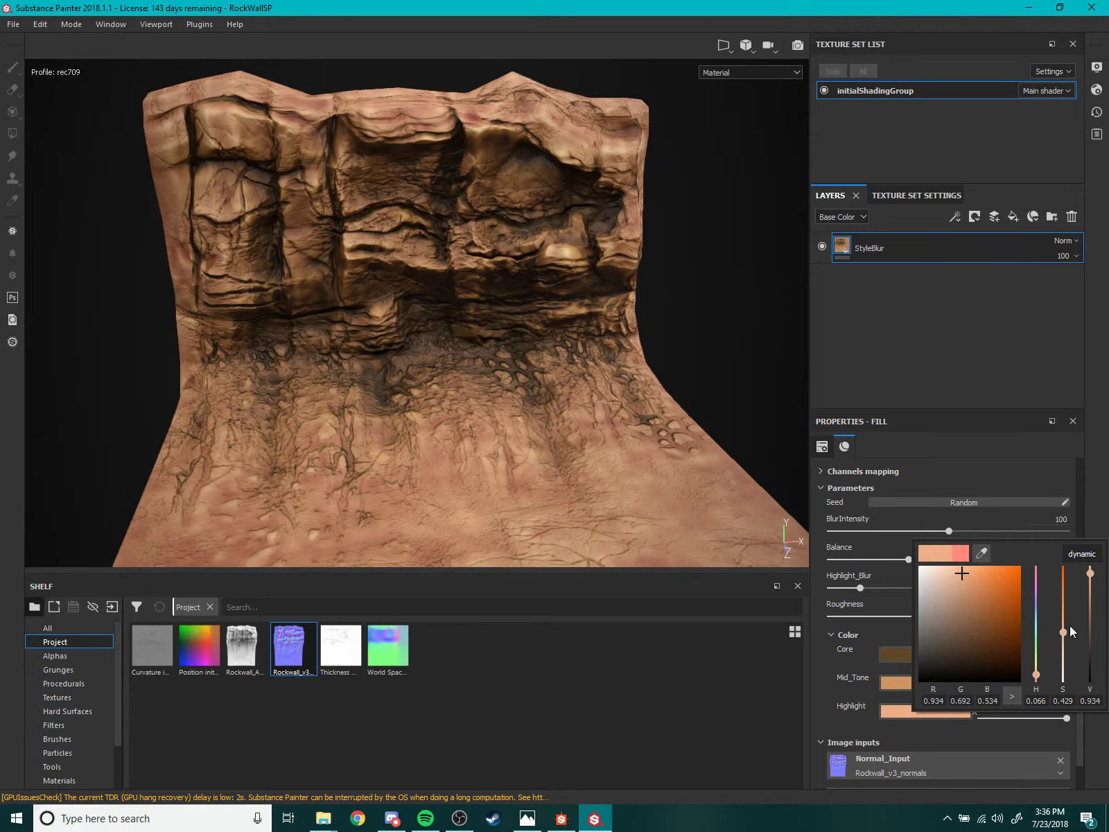
drag(1062, 631, 1062, 613)
drag(1036, 675, 1034, 670)
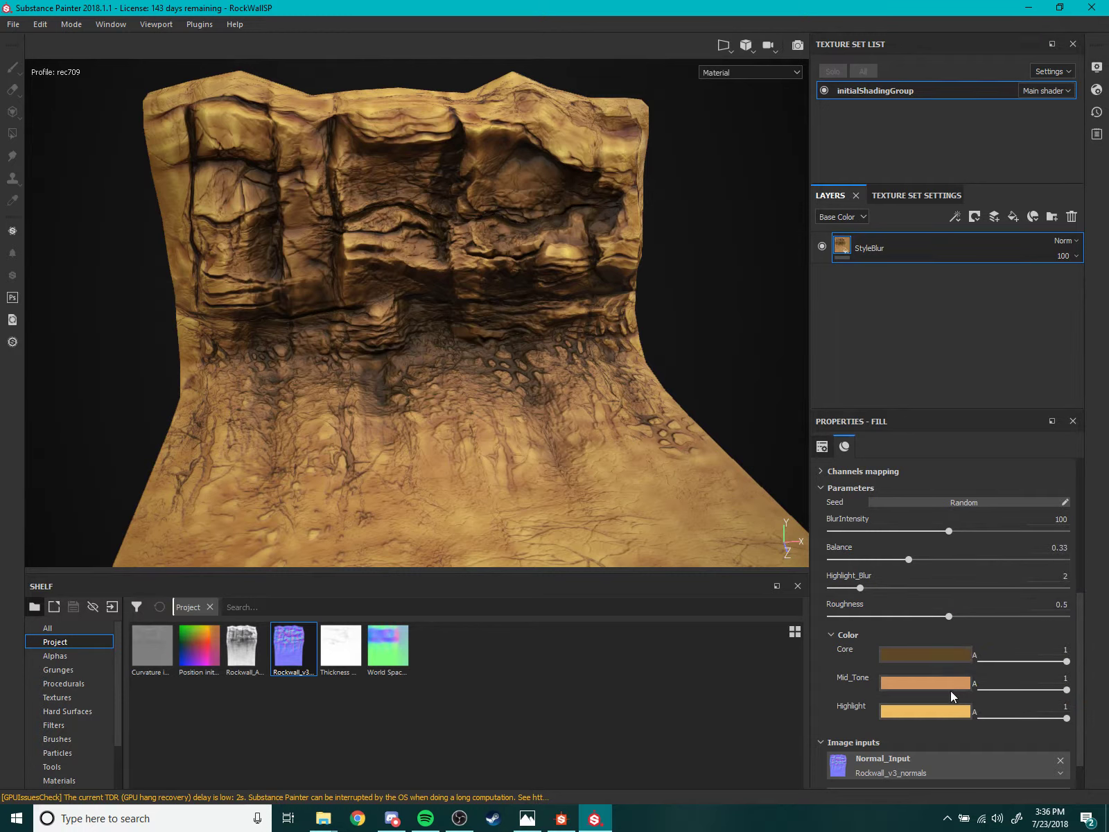
Deepen the Core colour to a richer, slightly reddish dark brown.
click(927, 656)
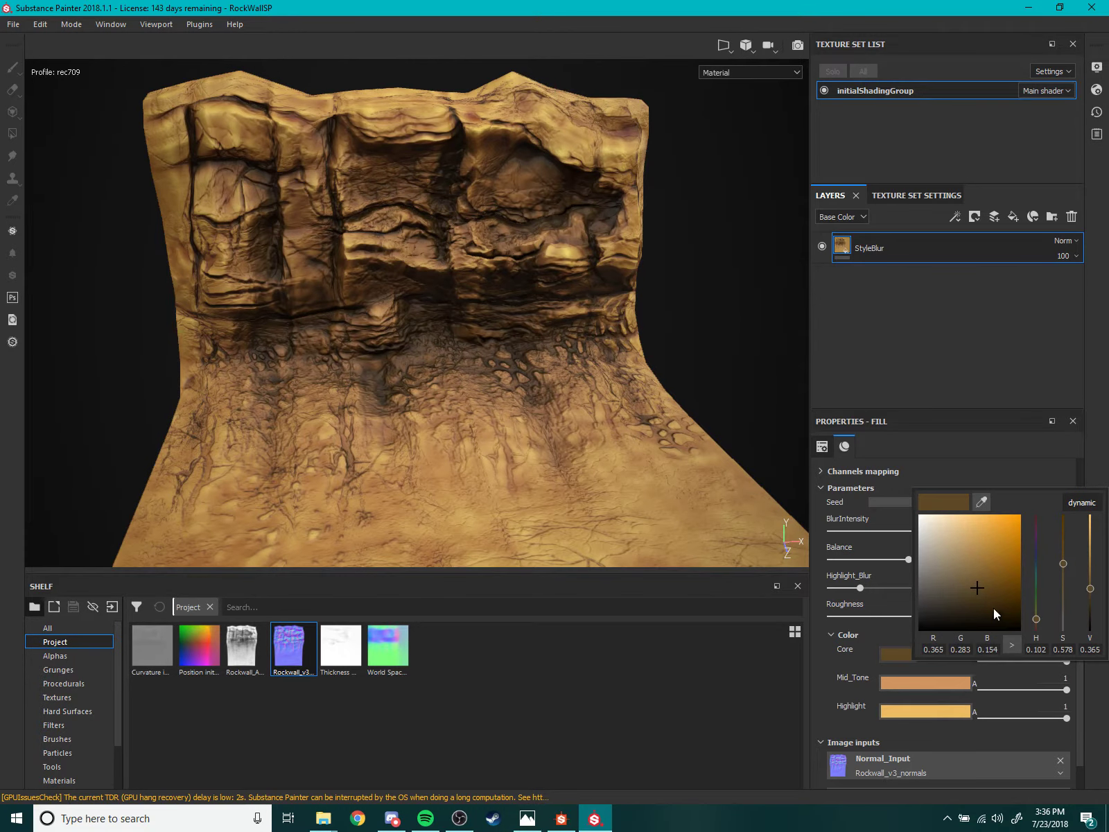
mouse_move(993, 609)
mouse_down()
mouse_move(994, 597)
mouse_move(974, 599)
mouse_move(987, 594)
mouse_up()
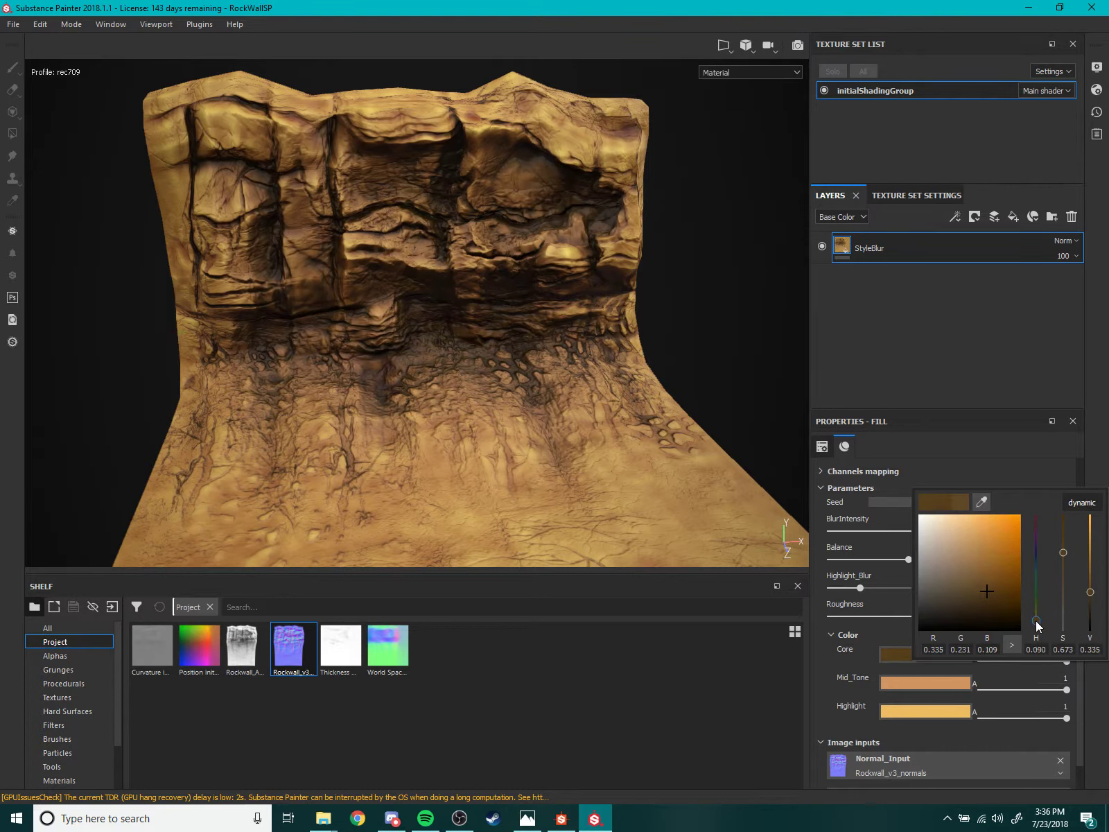
drag(1037, 626, 1038, 630)
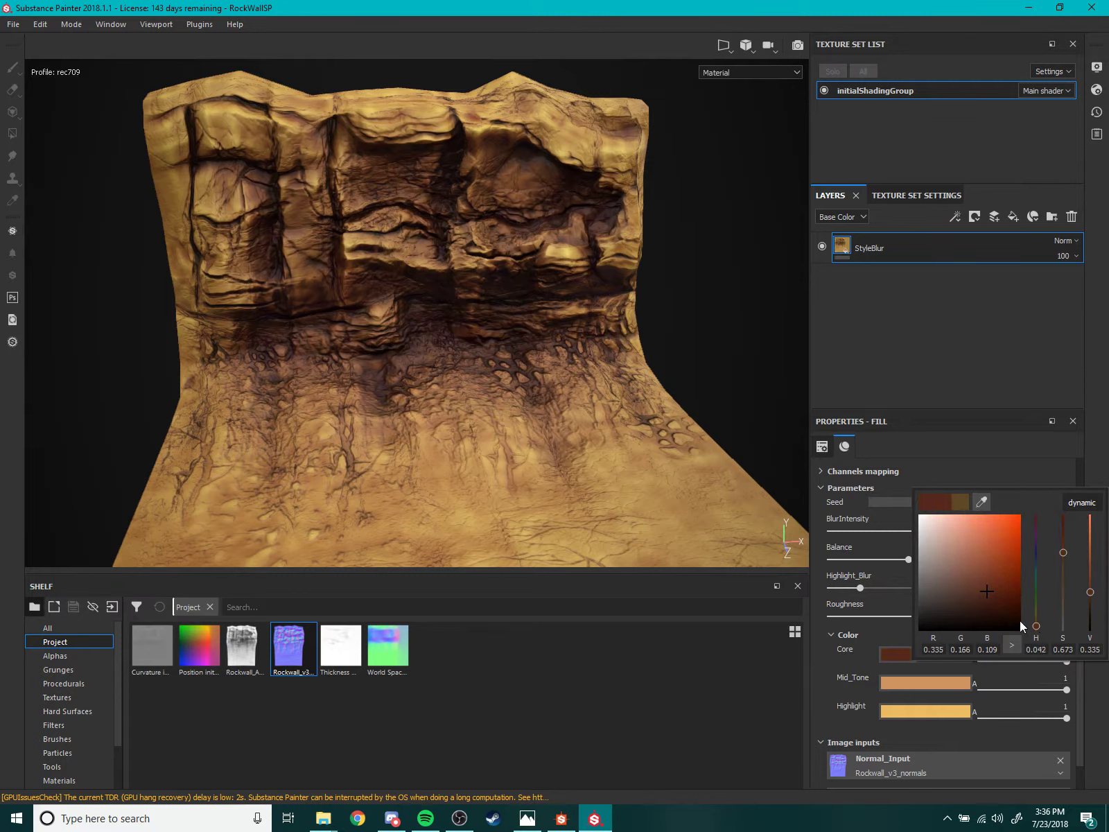
drag(995, 587, 1004, 584)
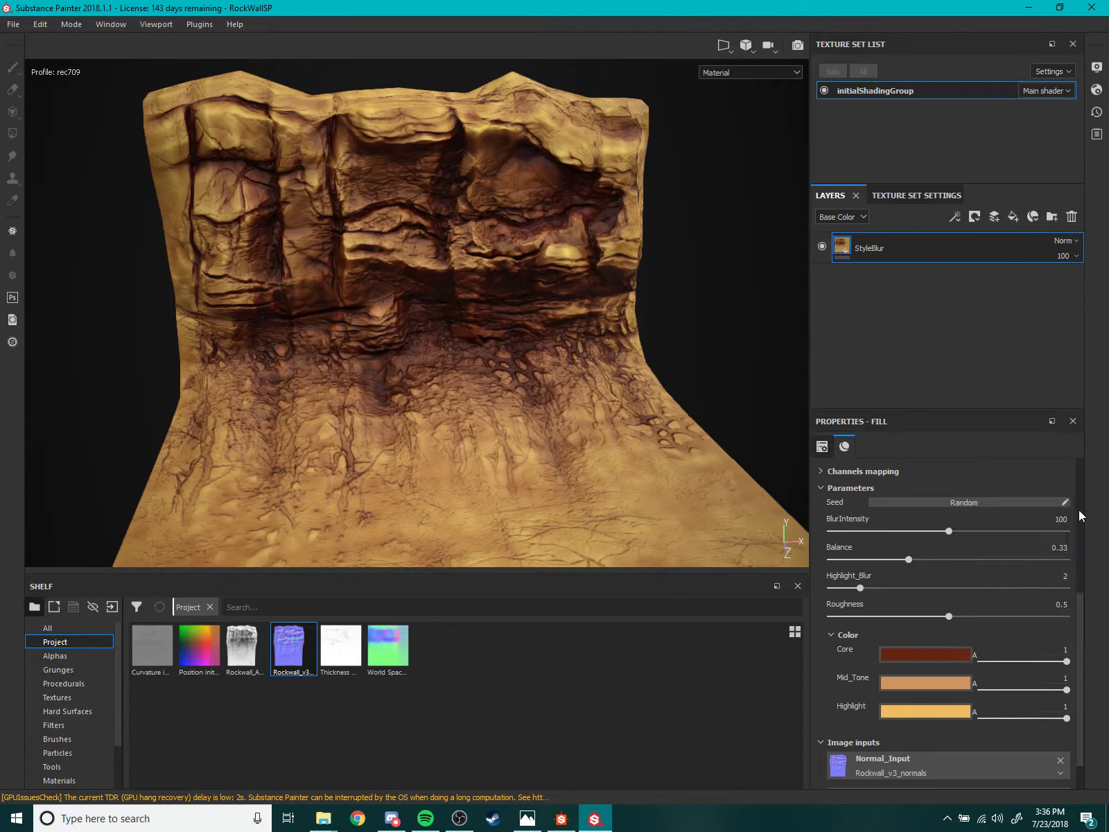
Darken the Mid_Tone tan and turn the Highlight a paler cream sand.
click(921, 684)
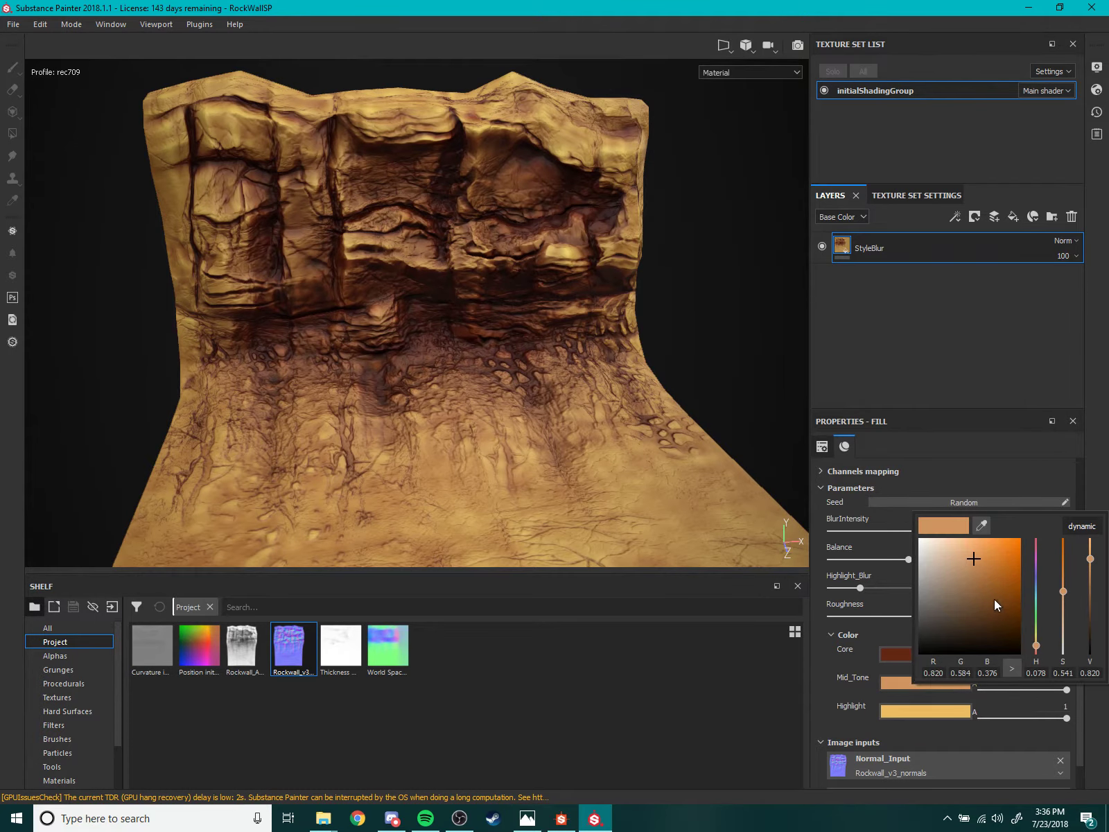
mouse_move(976, 561)
mouse_down()
mouse_move(978, 584)
mouse_move(996, 605)
mouse_move(977, 576)
mouse_move(979, 585)
mouse_move(987, 569)
mouse_move(983, 588)
mouse_up()
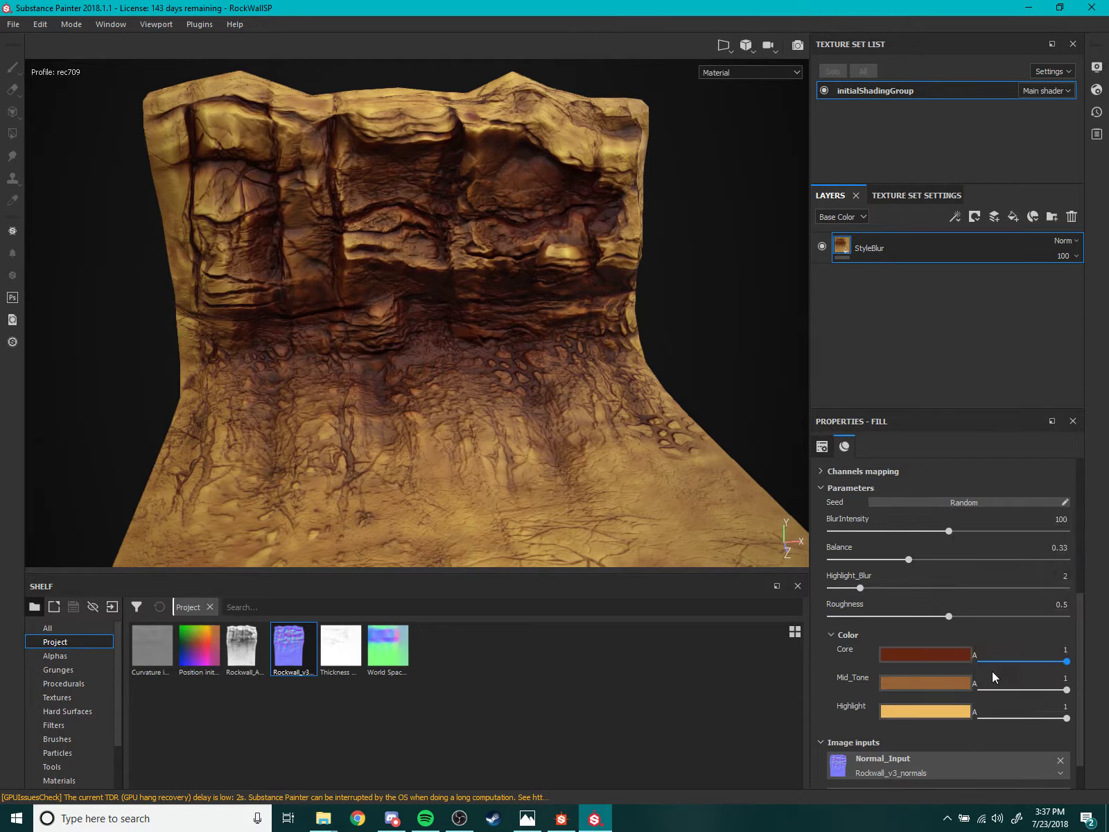
click(937, 712)
mouse_move(976, 575)
mouse_down()
mouse_move(990, 571)
mouse_move(959, 576)
mouse_up()
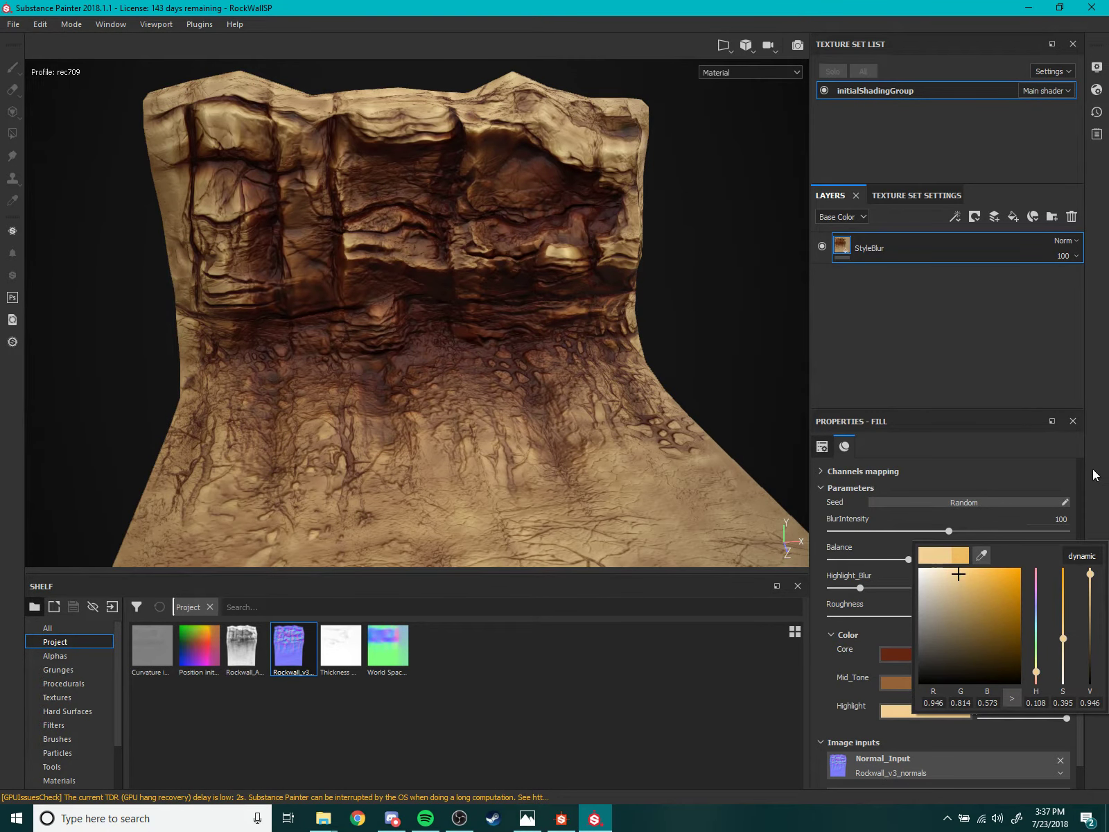
click(978, 545)
scroll(646, 428, up, 2)
Set the StyleBlur Balance to about 0.45 and recentre the view on the rock.
scroll(647, 433, down, 1)
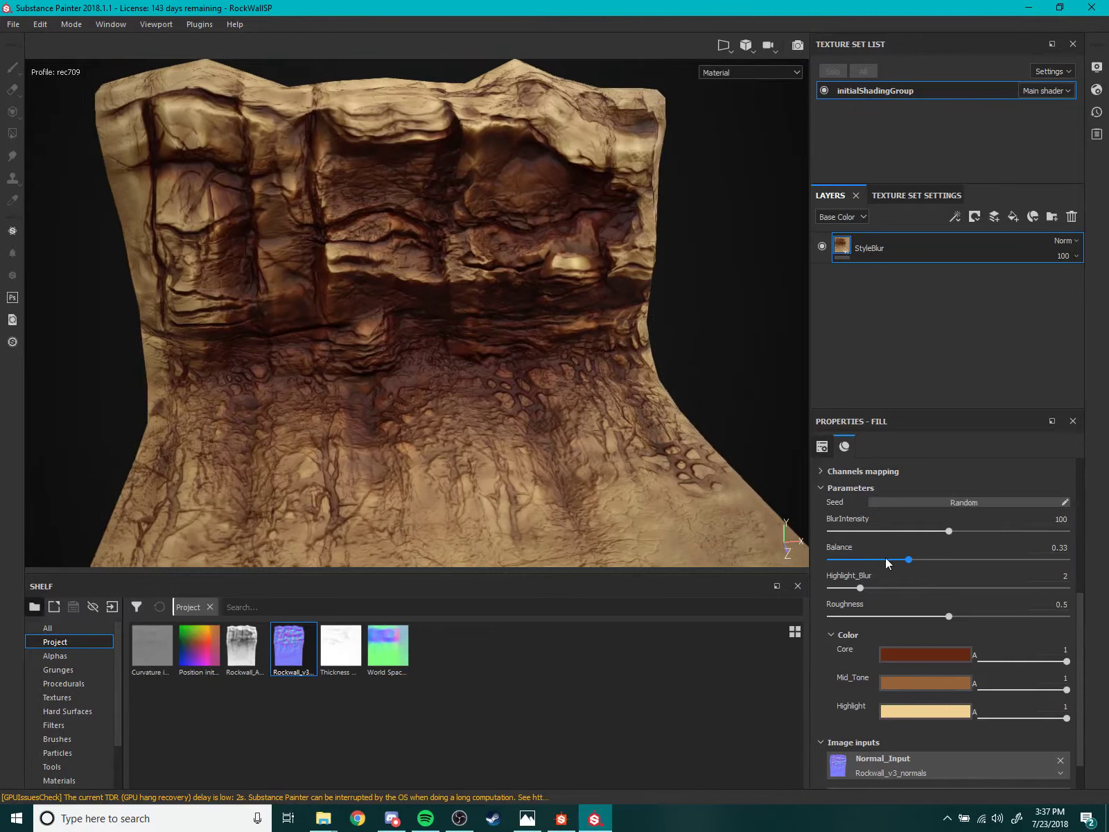
drag(908, 559, 952, 560)
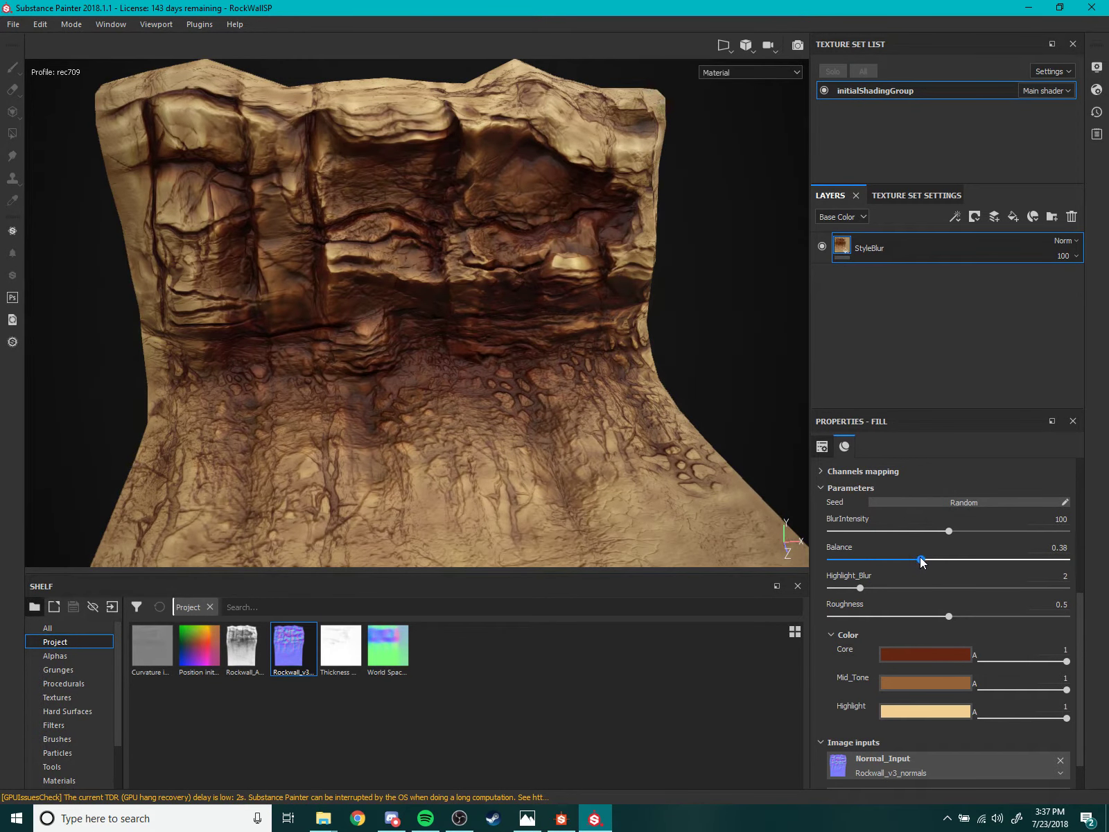
alt+drag(519, 396, 495, 408)
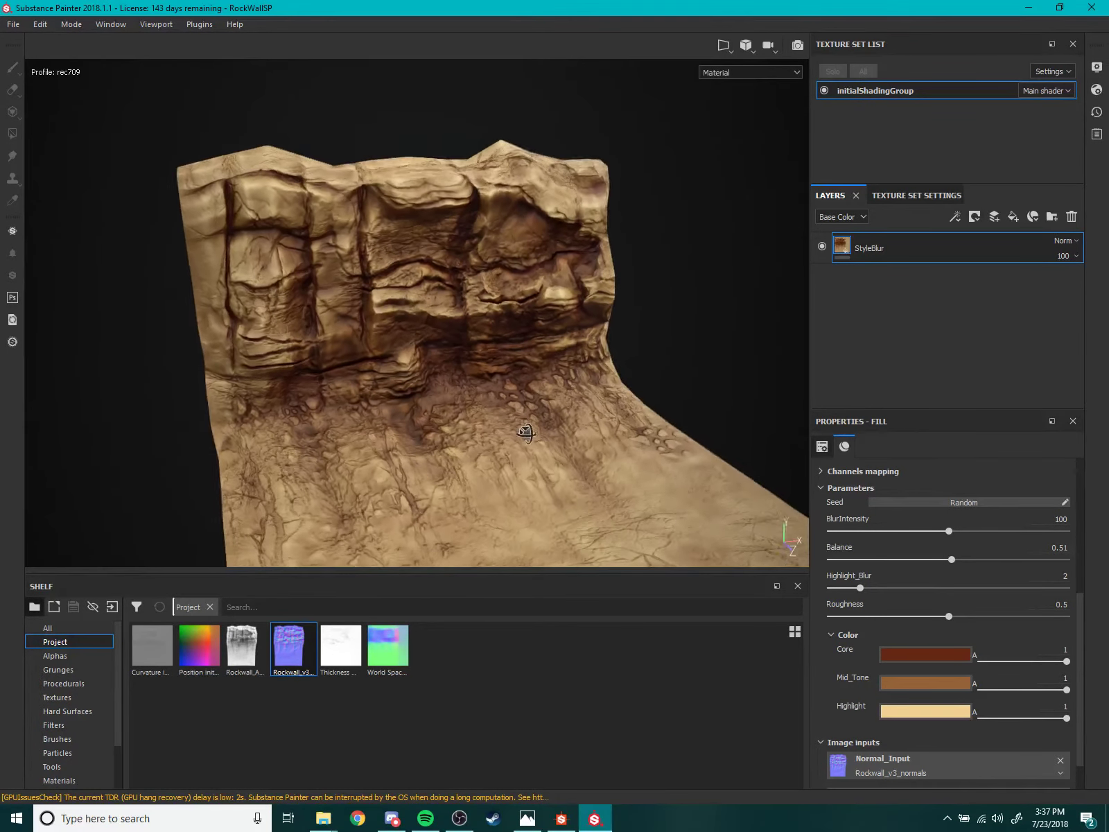
mouse_move(947, 561)
mouse_down()
mouse_move(913, 569)
mouse_move(941, 565)
mouse_up()
key(f)
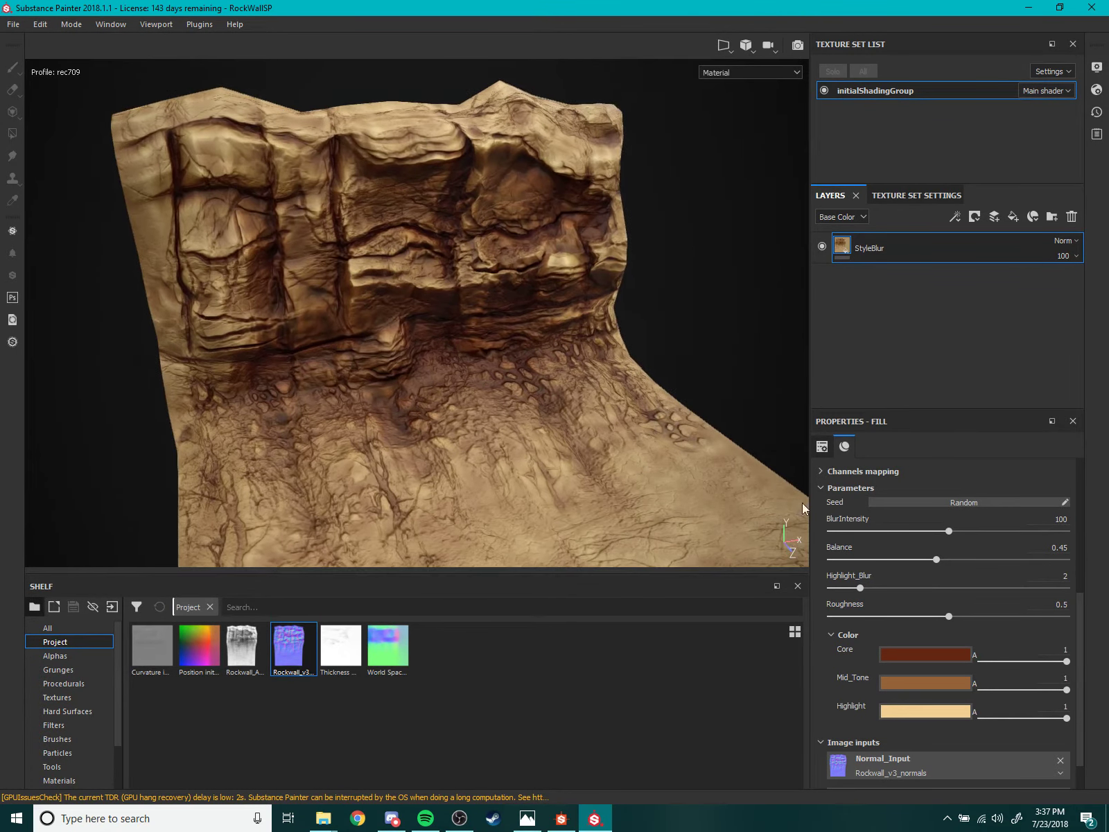
Set BlurIntensity to 139.23 and Highlight_Blur to 1.7.
mouse_move(950, 533)
mouse_down()
mouse_move(822, 535)
mouse_move(1107, 523)
mouse_up()
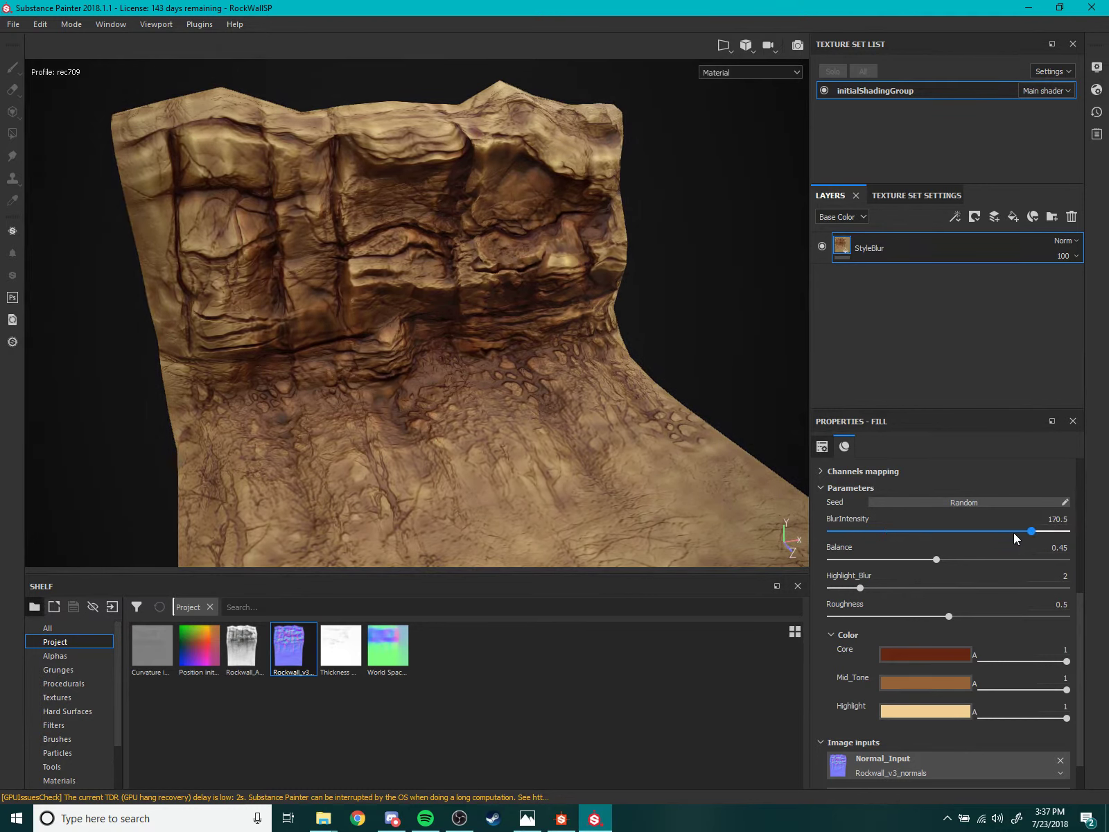
mouse_move(1014, 532)
mouse_down()
mouse_move(941, 533)
mouse_move(994, 532)
mouse_up()
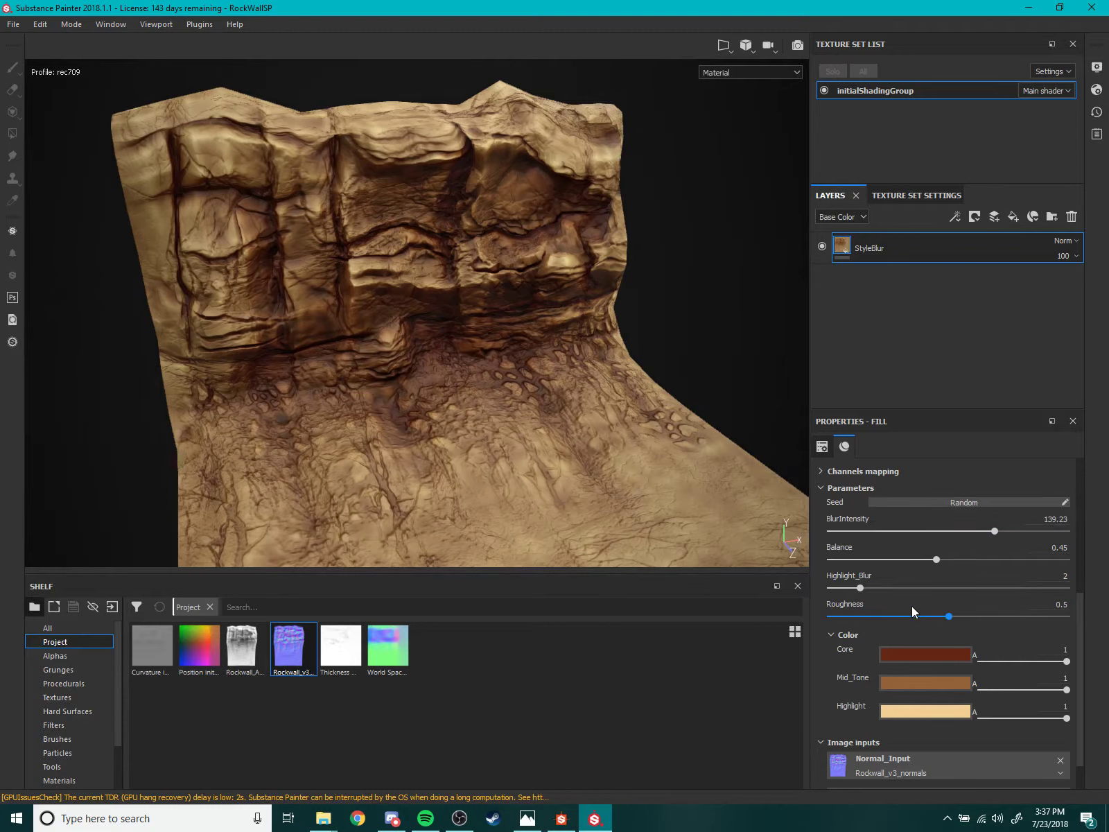
mouse_move(860, 590)
mouse_down()
mouse_move(934, 596)
mouse_move(846, 607)
mouse_move(979, 592)
mouse_move(855, 597)
mouse_up()
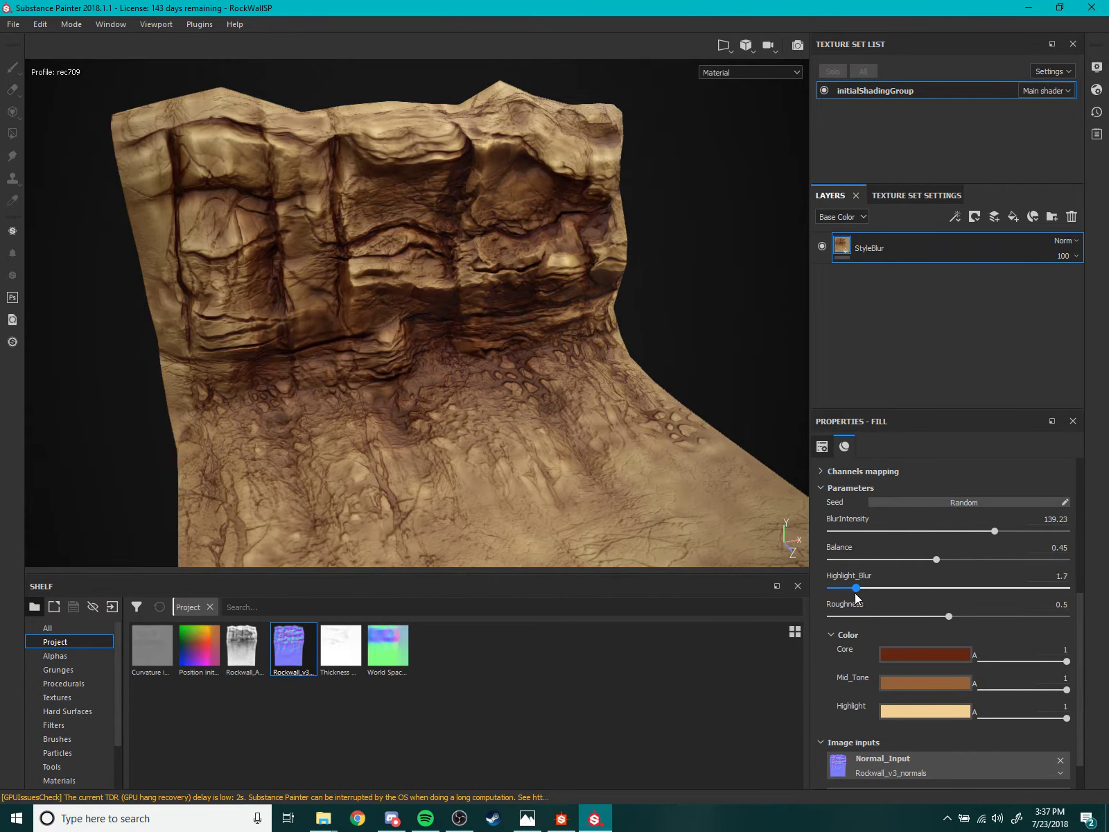
mouse_move(674, 539)
alt+mouse_down()
mouse_move(510, 369)
mouse_move(534, 395)
mouse_move(486, 421)
mouse_move(596, 444)
alt+mouse_up()
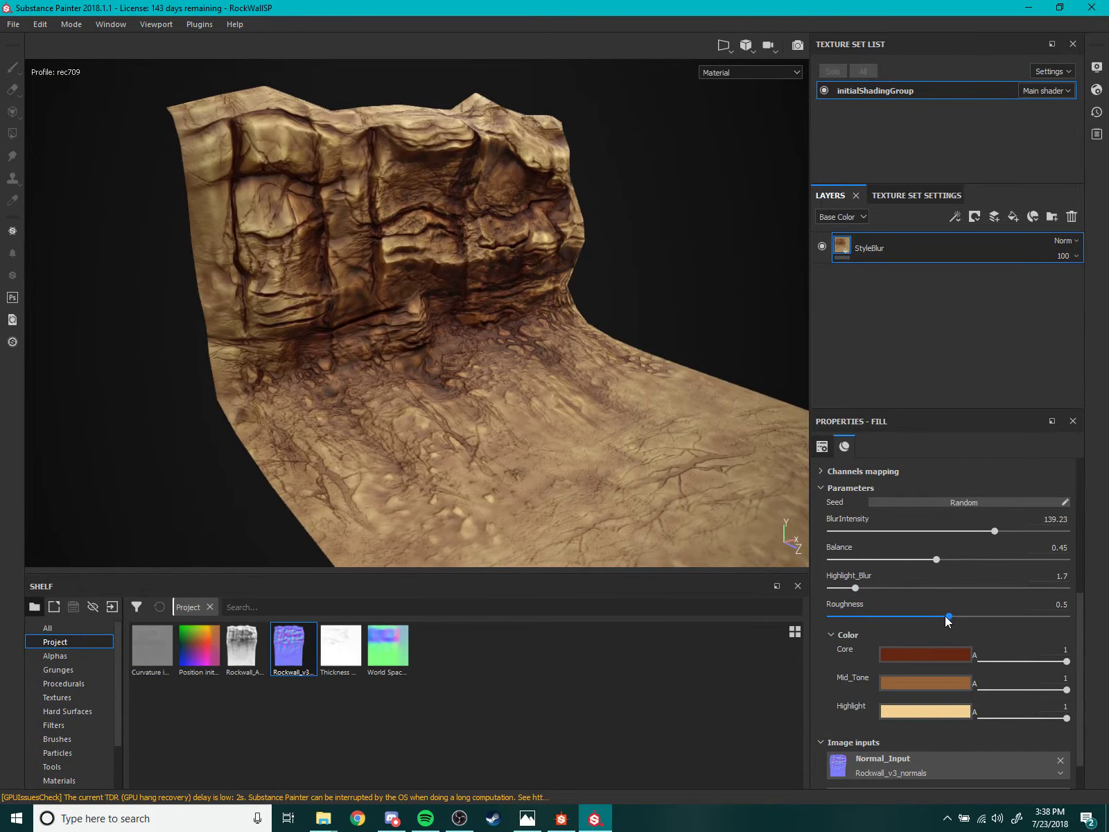
Set Roughness to 0.48 and nudge Balance up to 0.47.
mouse_move(956, 617)
mouse_down()
mouse_move(865, 621)
mouse_move(1107, 617)
mouse_move(943, 615)
mouse_up()
mouse_move(685, 478)
alt+mouse_down()
mouse_move(664, 499)
mouse_move(622, 487)
alt+mouse_up()
scroll(842, 700, down, 2)
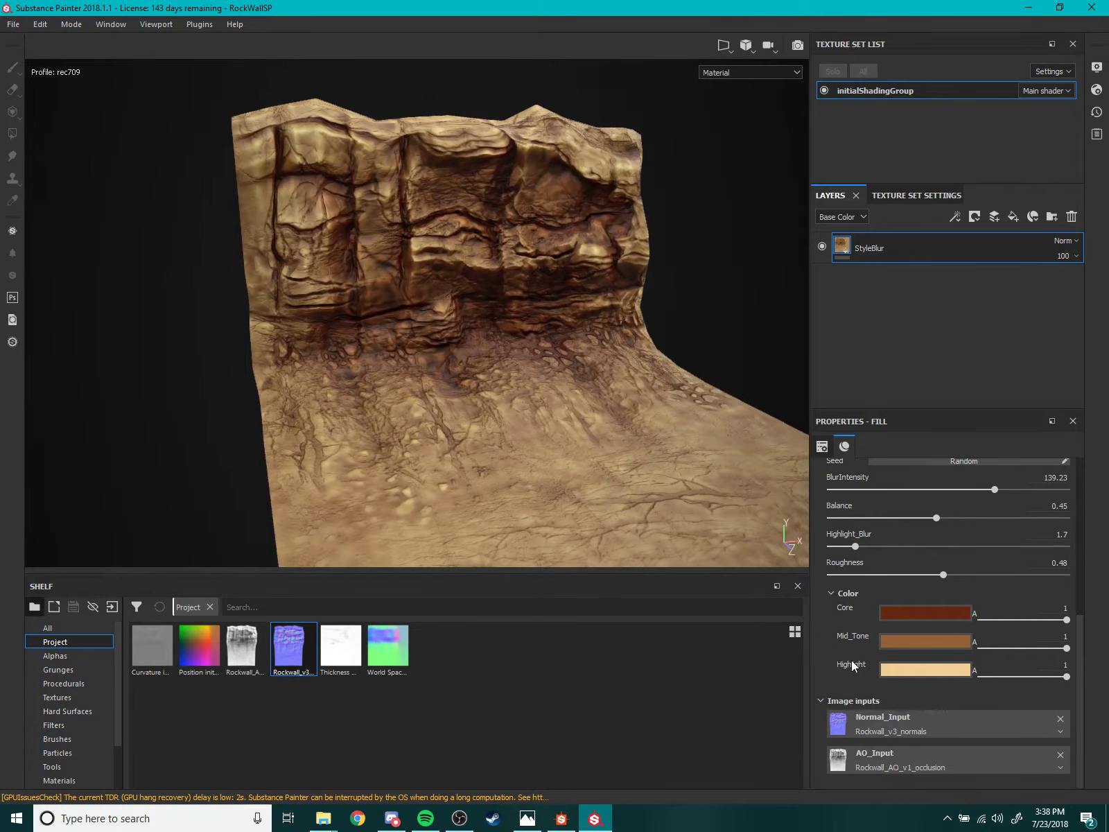
scroll(836, 745, up, 2)
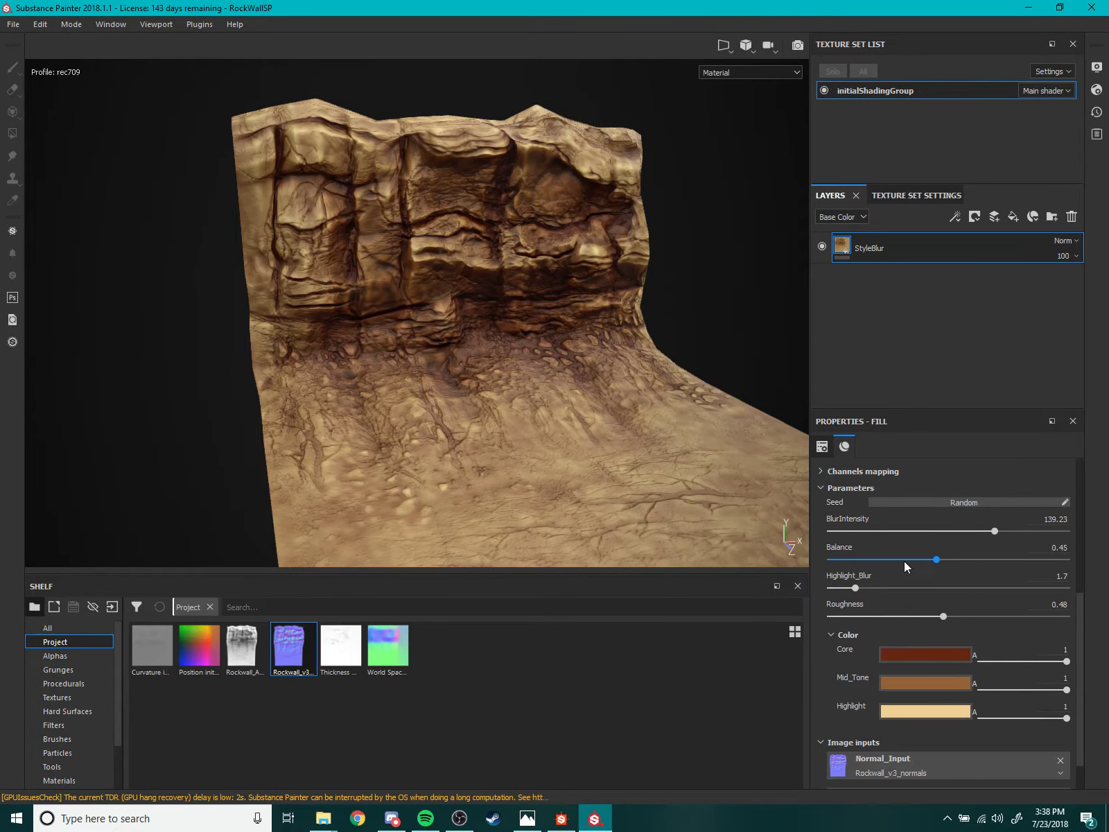
mouse_move(937, 559)
mouse_down()
mouse_move(955, 559)
mouse_move(941, 558)
mouse_up()
alt+middle_drag(624, 484, 595, 491)
Make the Core colour pure red and the Mid_Tone bright green.
scroll(664, 544, up, 2)
click(905, 657)
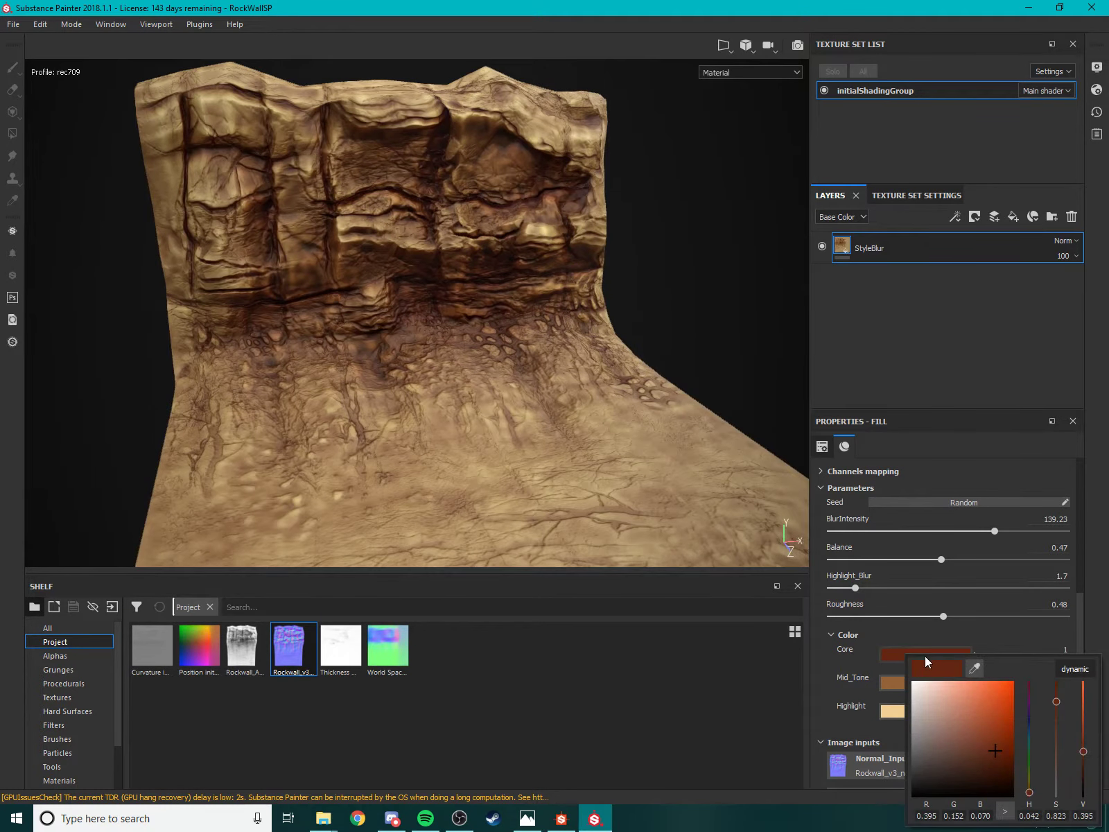
drag(1004, 717, 1030, 659)
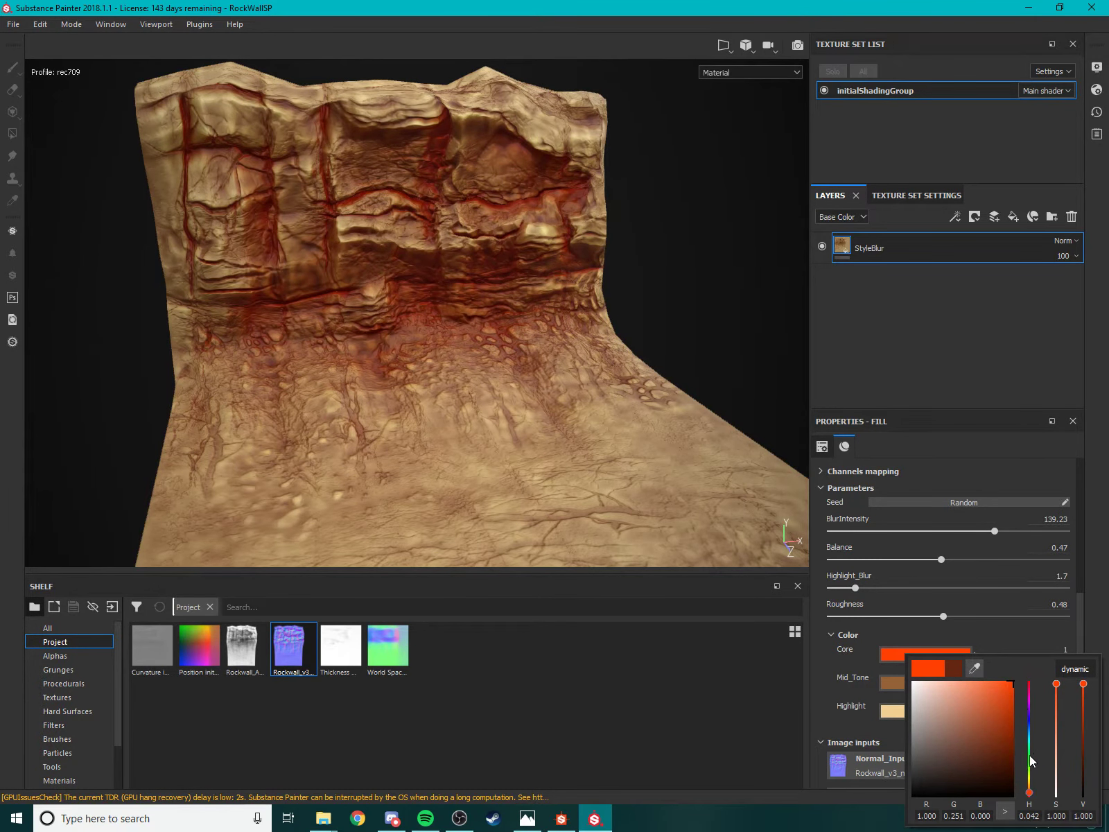
drag(1027, 733, 1030, 665)
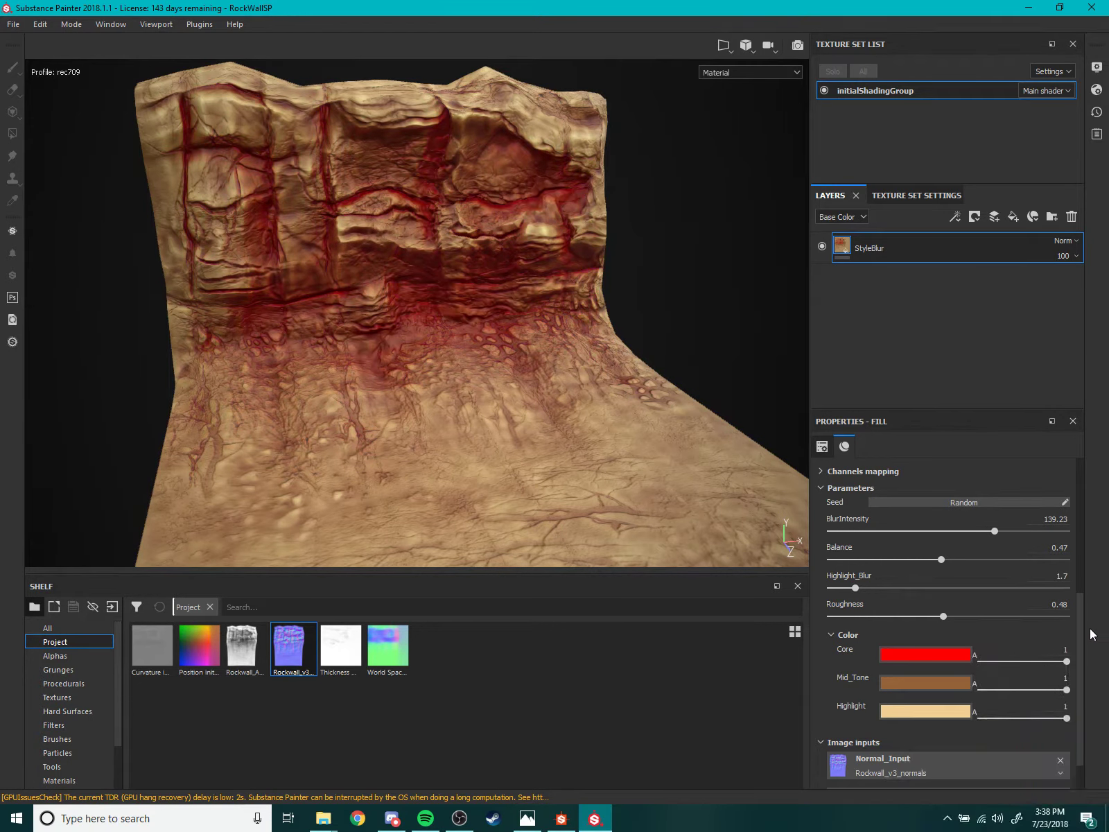
click(918, 682)
drag(1035, 624, 1026, 596)
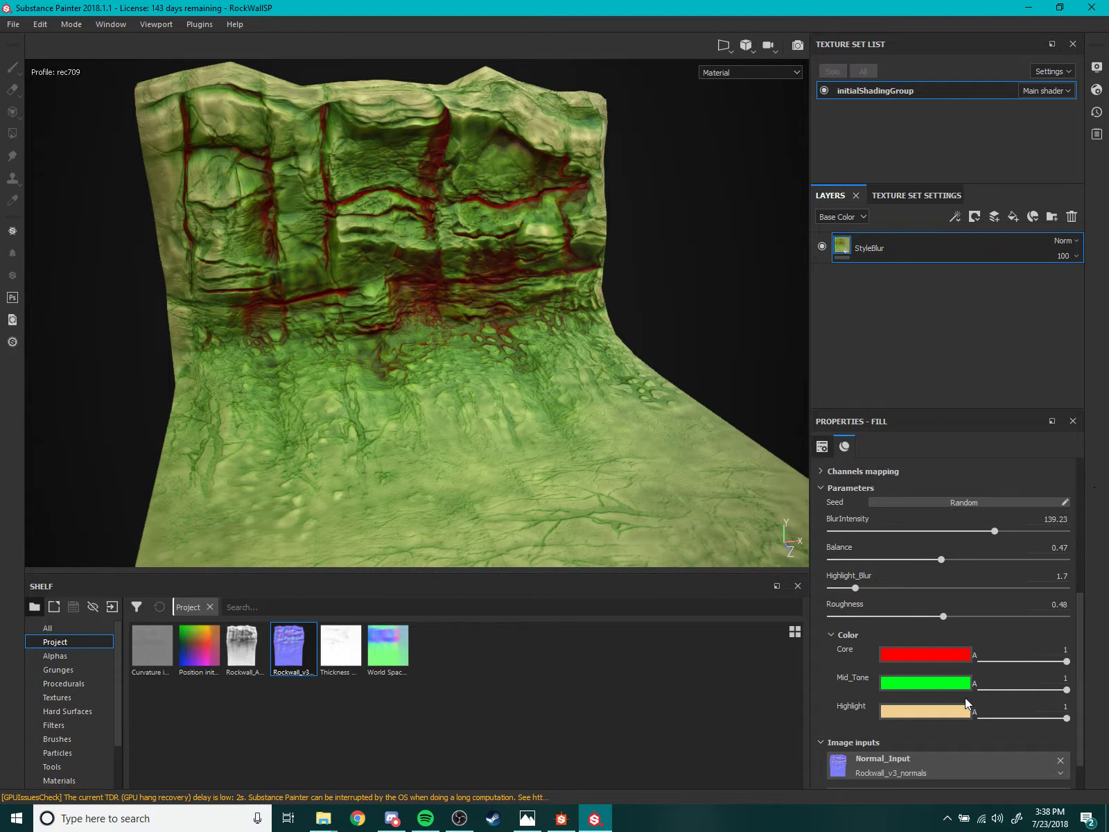
Make the Highlight colour fully saturated pure blue.
click(943, 712)
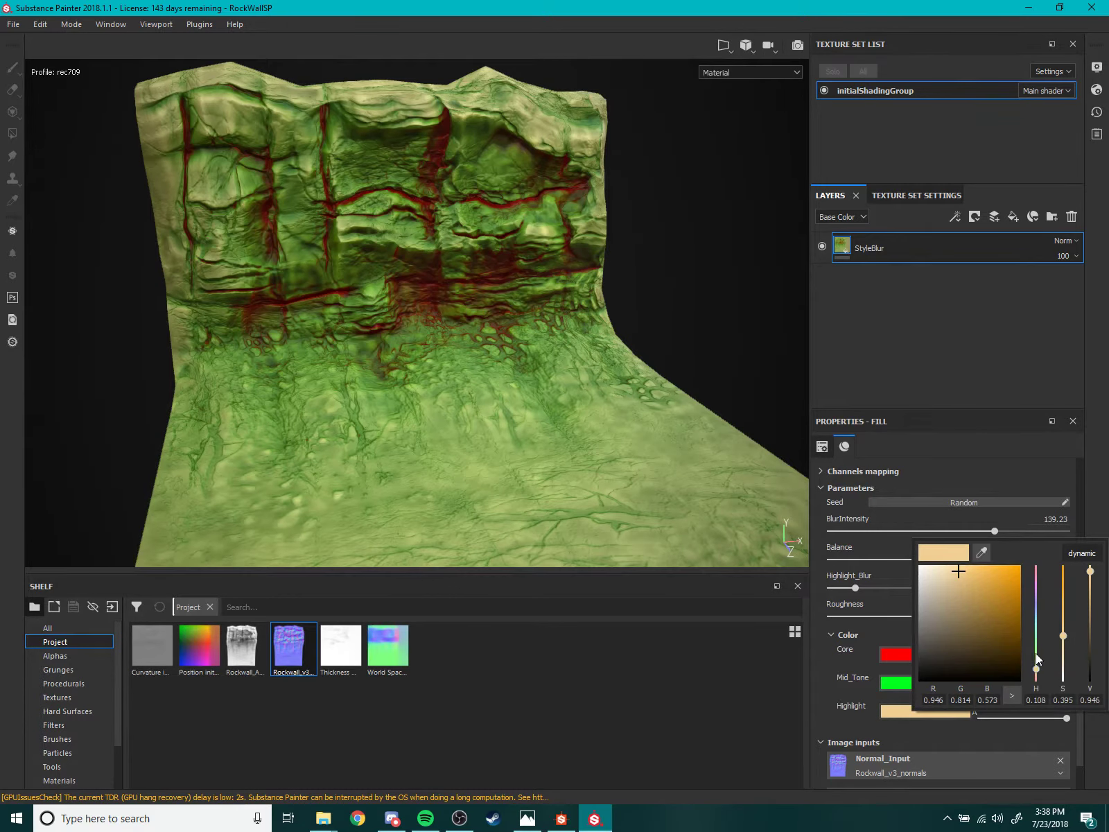
drag(1038, 658, 1038, 633)
drag(999, 585, 1052, 547)
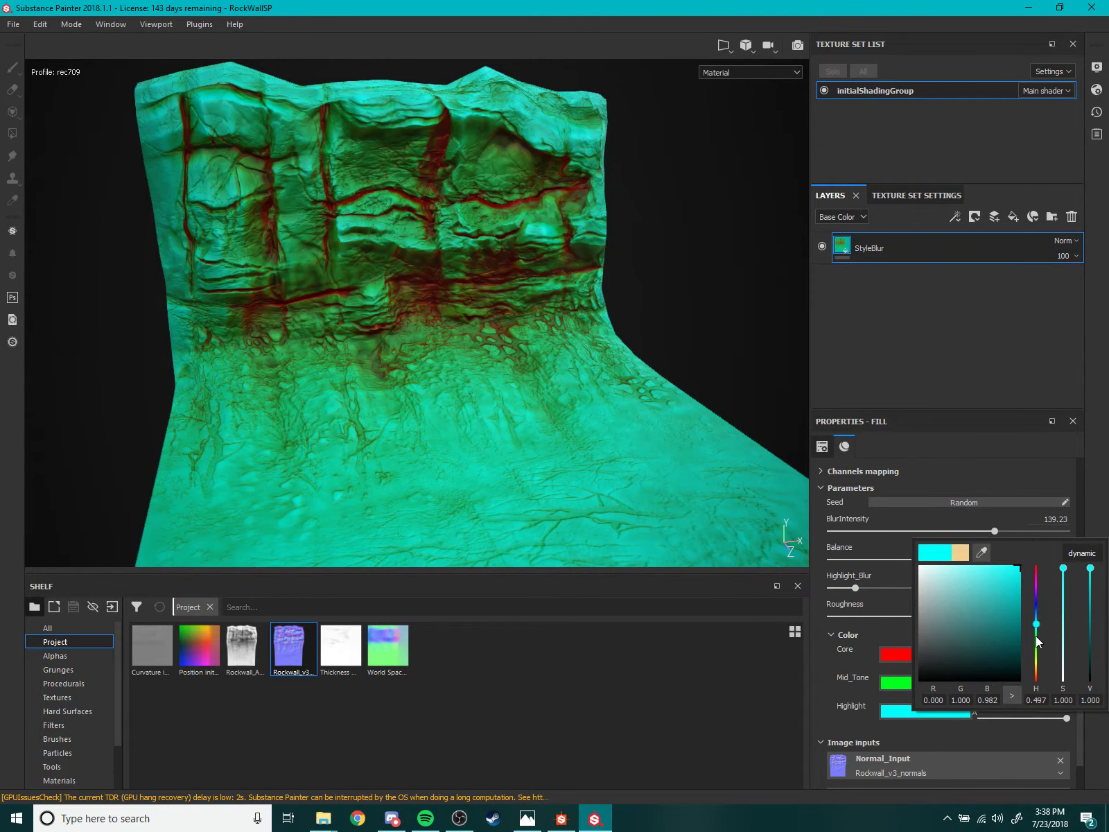
drag(1038, 609, 1037, 605)
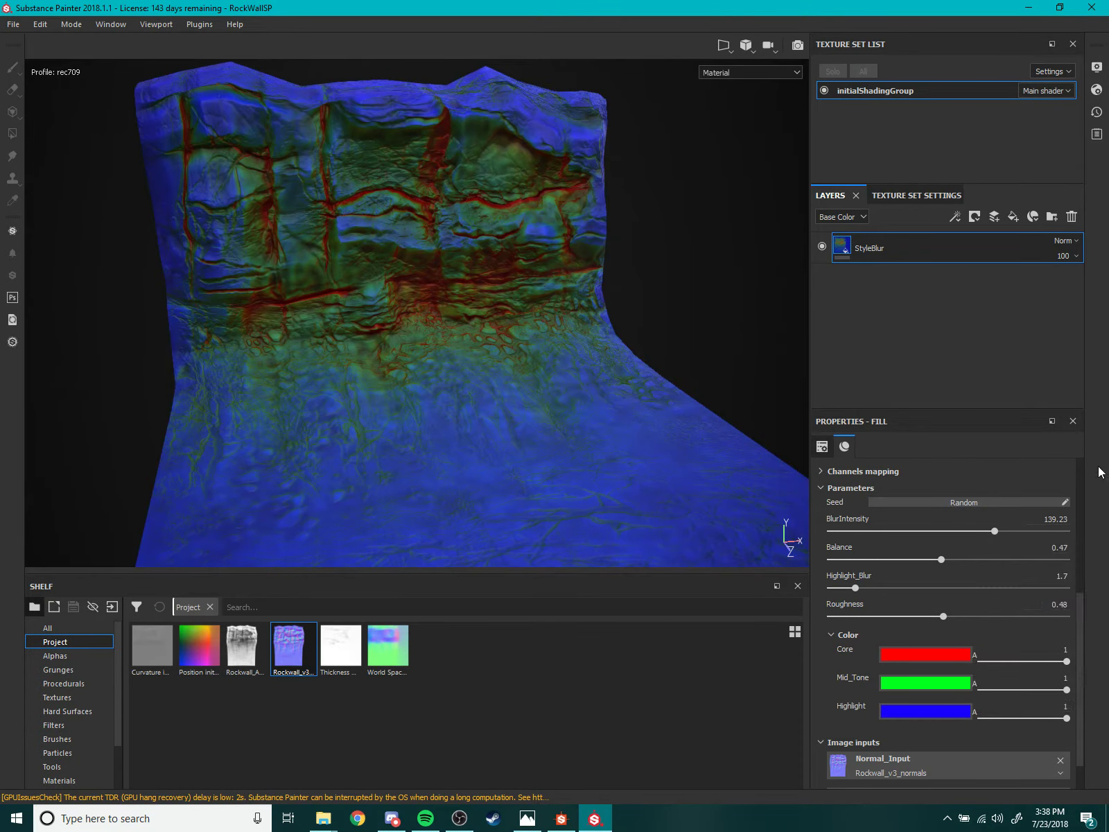
mouse_move(659, 498)
alt+mouse_down()
mouse_move(632, 471)
mouse_move(542, 493)
mouse_move(444, 407)
alt+mouse_up()
Set Balance 0.3, BlurIntensity 170.5 and Highlight_Blur 1.84, then inspect the wall.
mouse_move(941, 558)
mouse_down()
mouse_move(863, 560)
mouse_move(948, 564)
mouse_move(869, 560)
mouse_up()
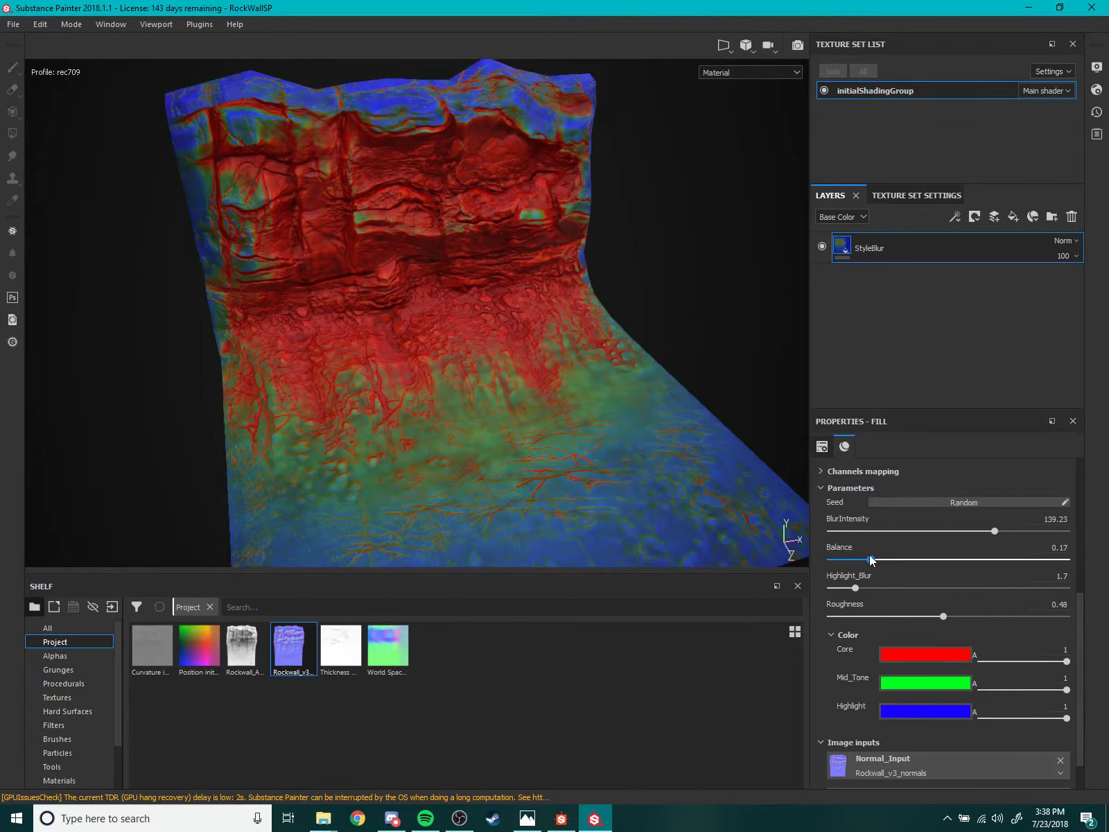
mouse_move(1003, 533)
mouse_down()
mouse_move(837, 531)
mouse_move(1031, 531)
mouse_up()
mouse_move(903, 560)
mouse_down()
mouse_move(913, 559)
mouse_move(886, 559)
mouse_move(908, 560)
mouse_move(907, 589)
mouse_move(947, 589)
mouse_move(845, 596)
mouse_move(859, 594)
mouse_up()
scroll(633, 475, up, 1)
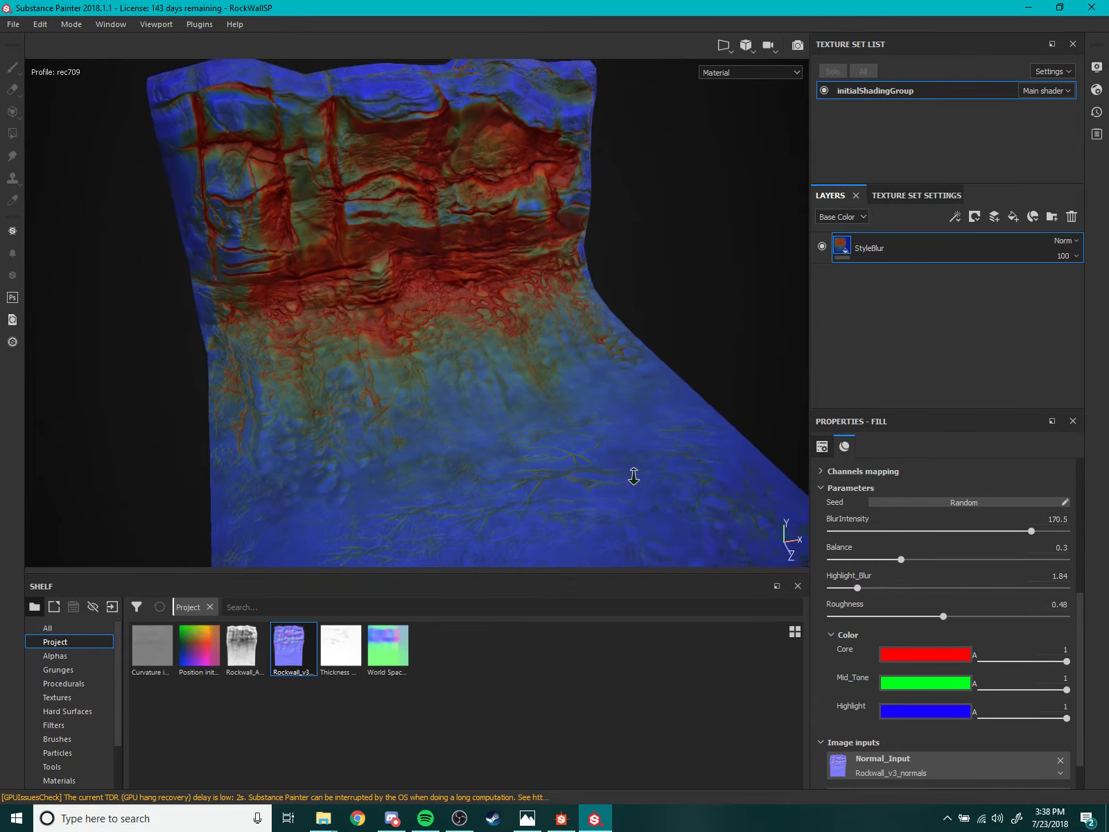
alt+right_drag(634, 476, 614, 456)
alt+middle_drag(614, 455, 575, 428)
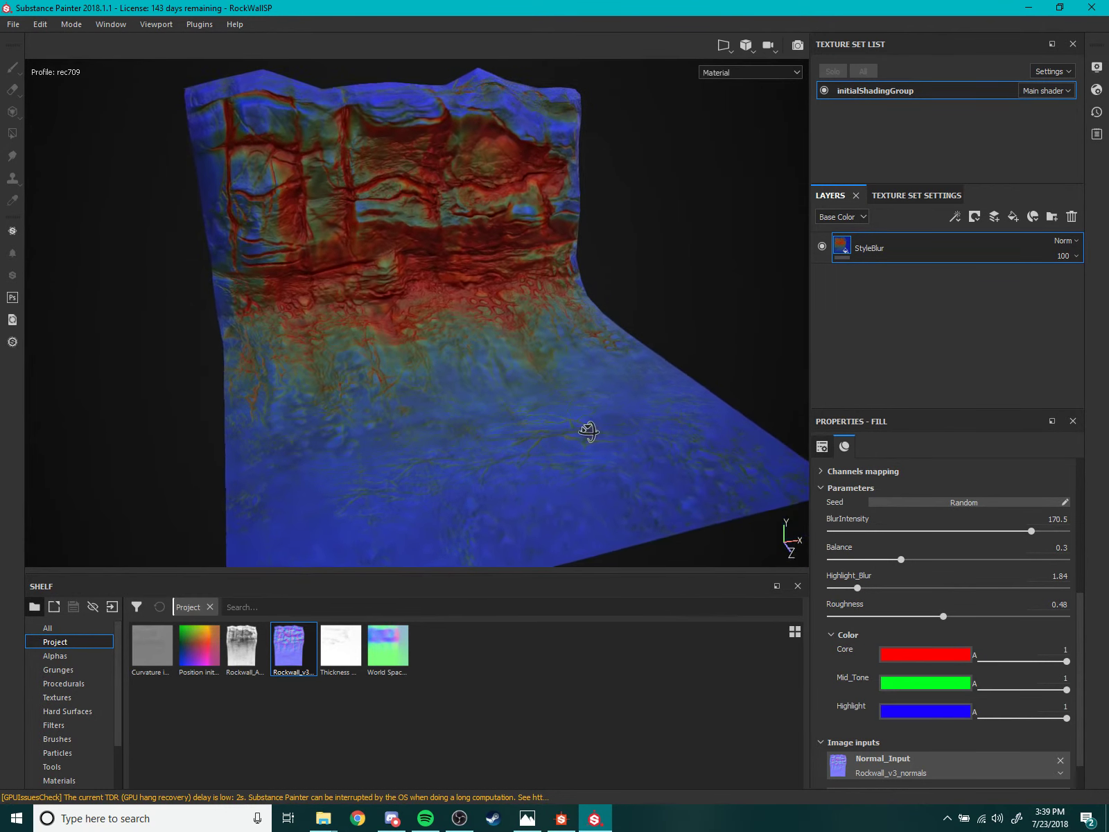
alt+drag(589, 431, 624, 483)
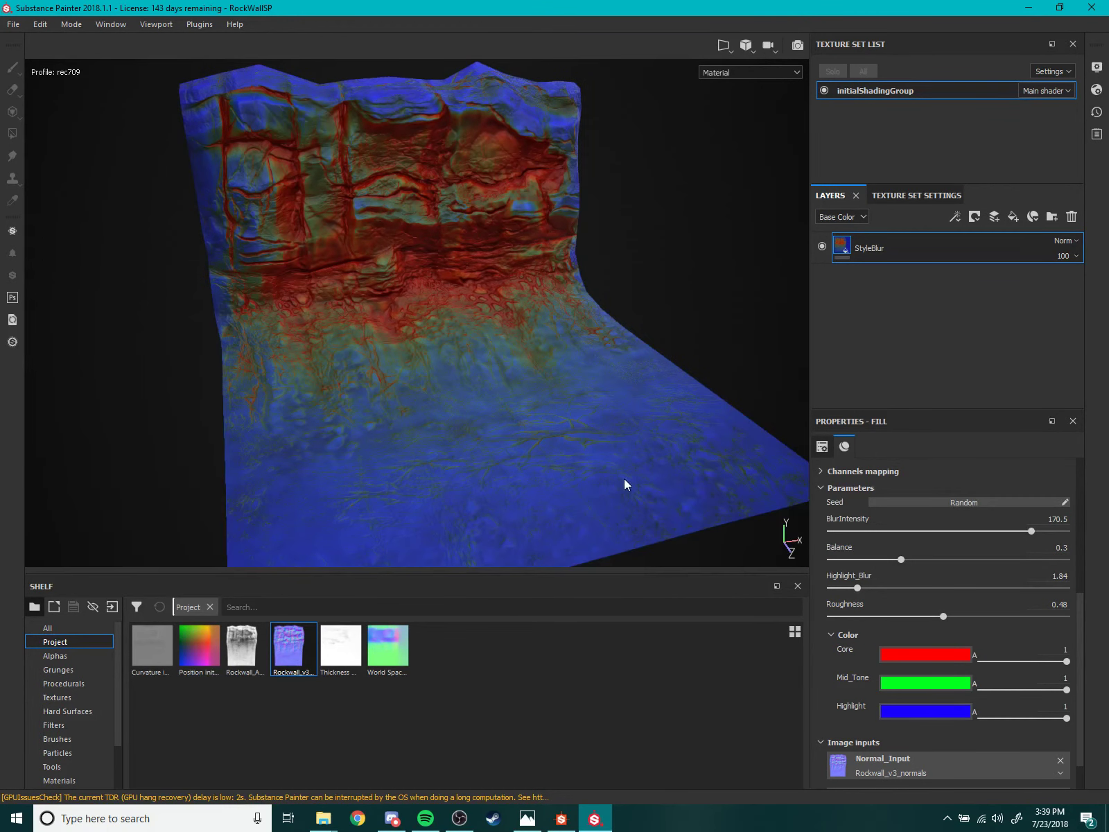